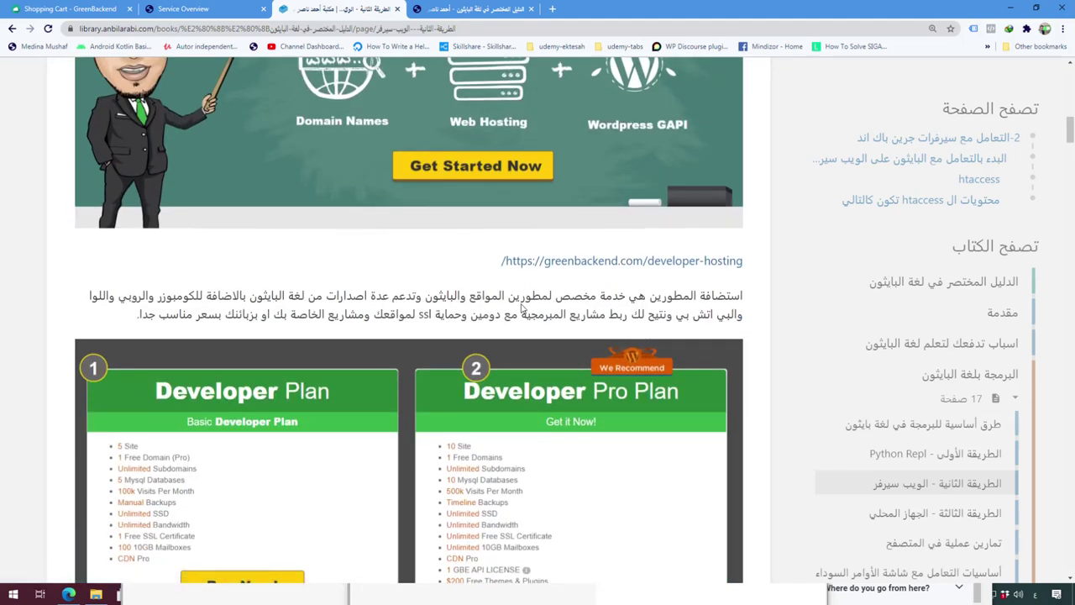
Read the book page's developer hosting walkthrough, from the plans and domain selection through checkout and payment to the control panel video
scroll(522, 299, down, 3)
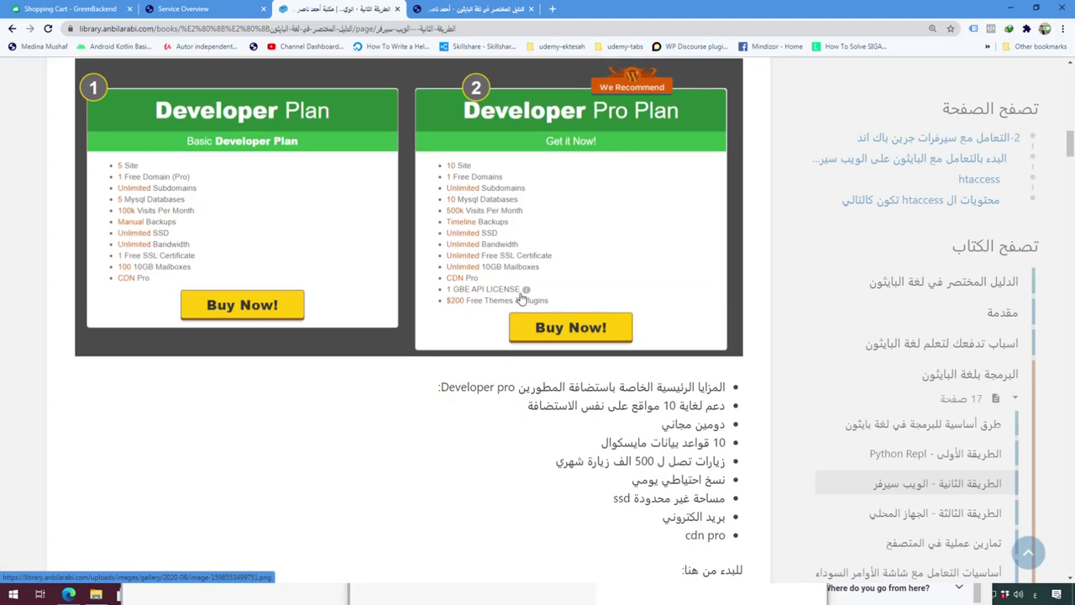
scroll(375, 246, down, 3)
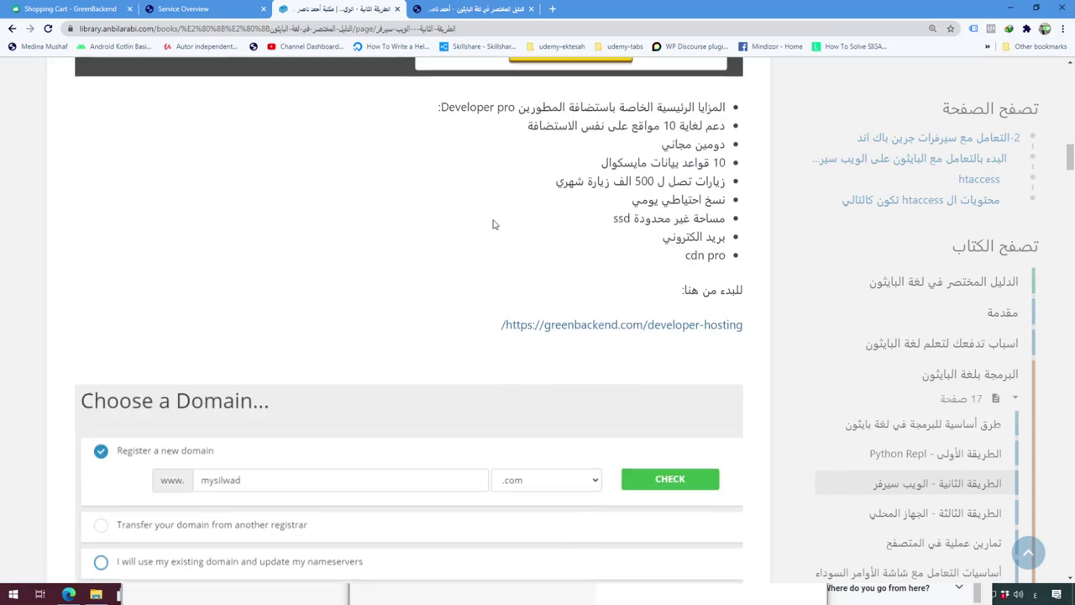
scroll(546, 225, down, 2)
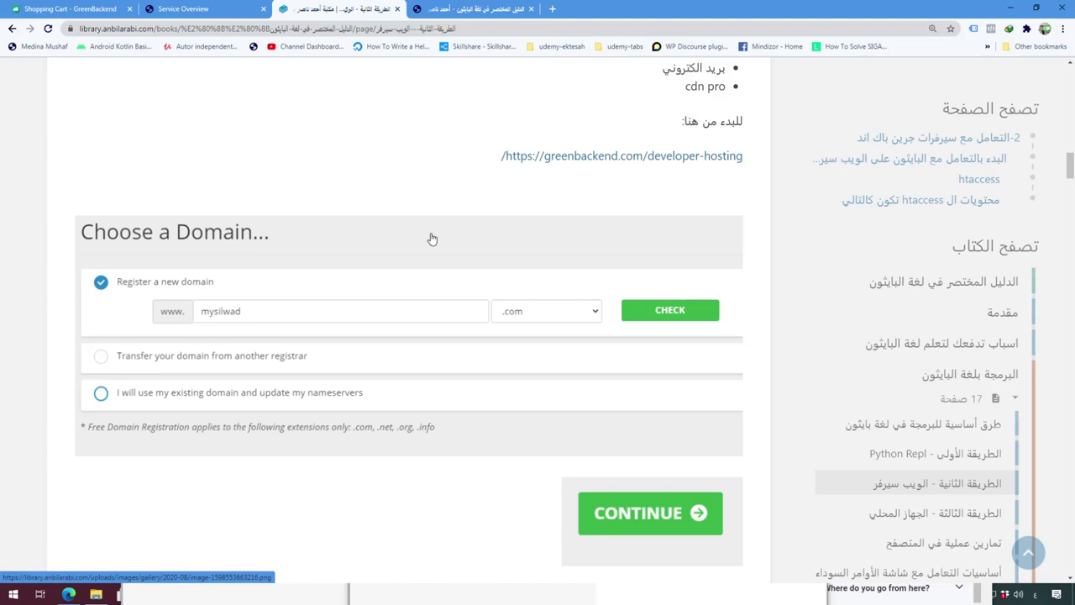
scroll(432, 239, down, 1)
scroll(272, 211, up, 2)
scroll(646, 220, down, 2)
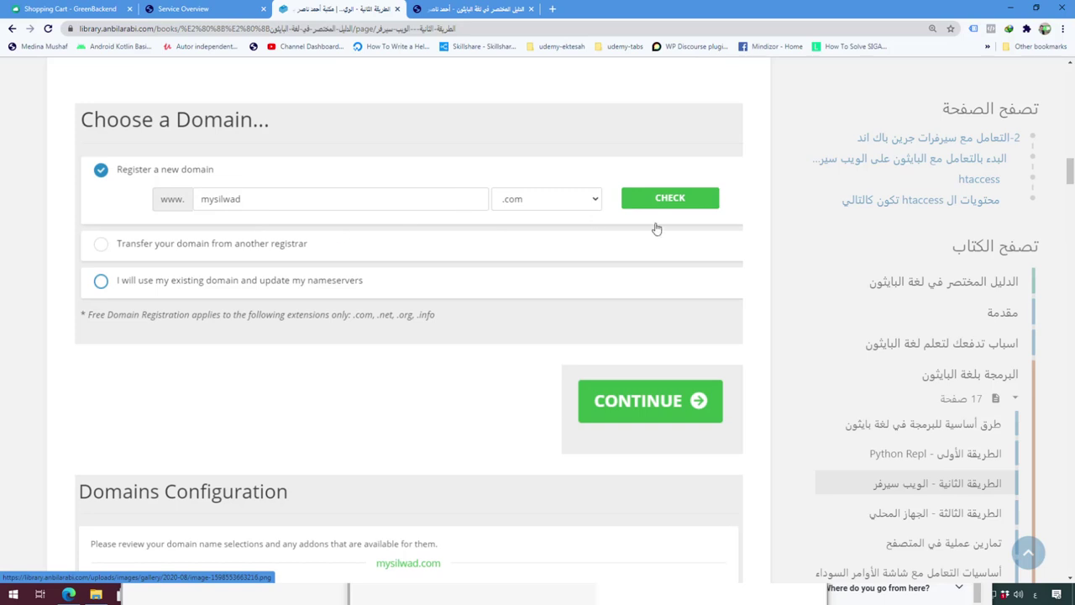
scroll(648, 226, down, 4)
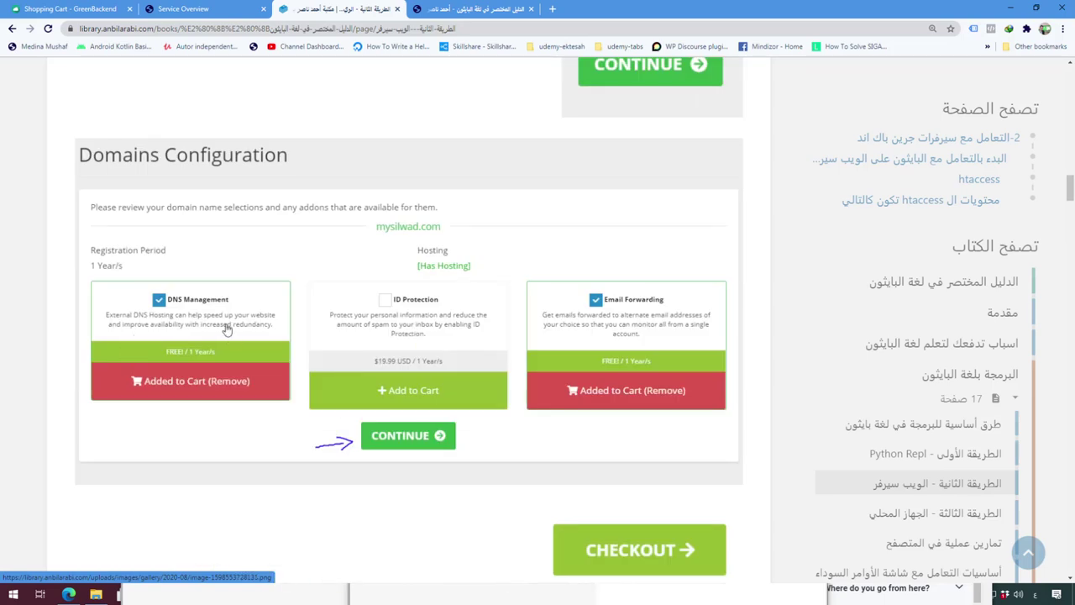
scroll(657, 314, down, 5)
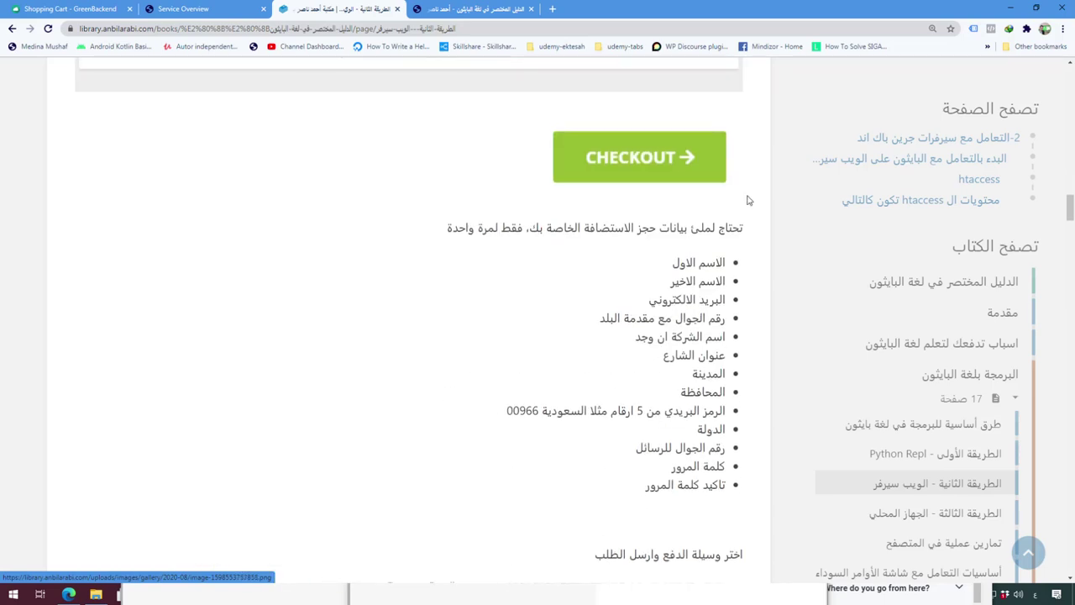
scroll(753, 186, down, 1)
scroll(721, 210, down, 1)
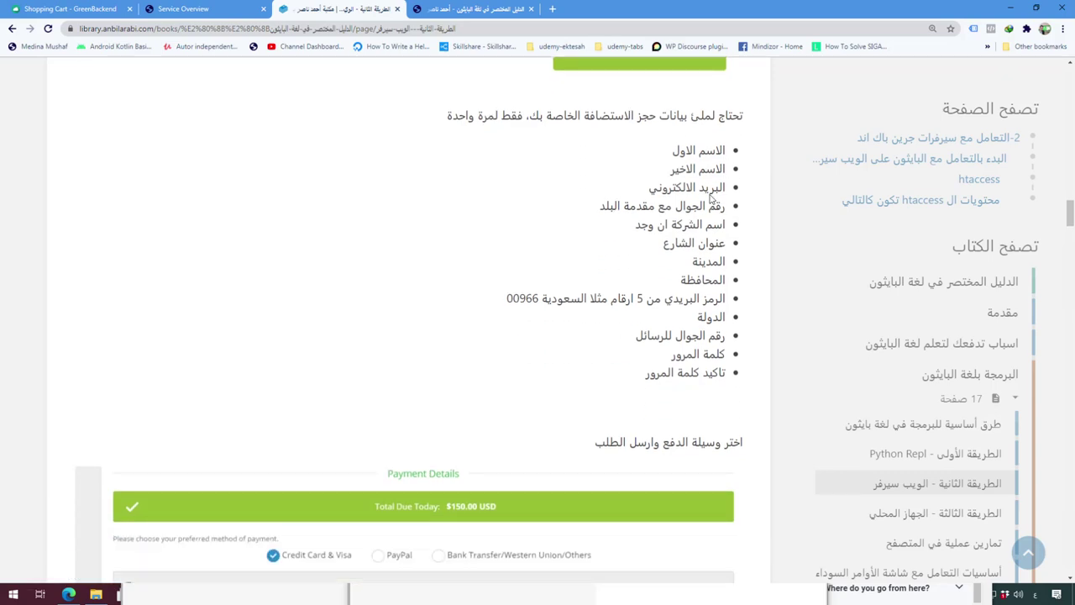
scroll(725, 298, down, 2)
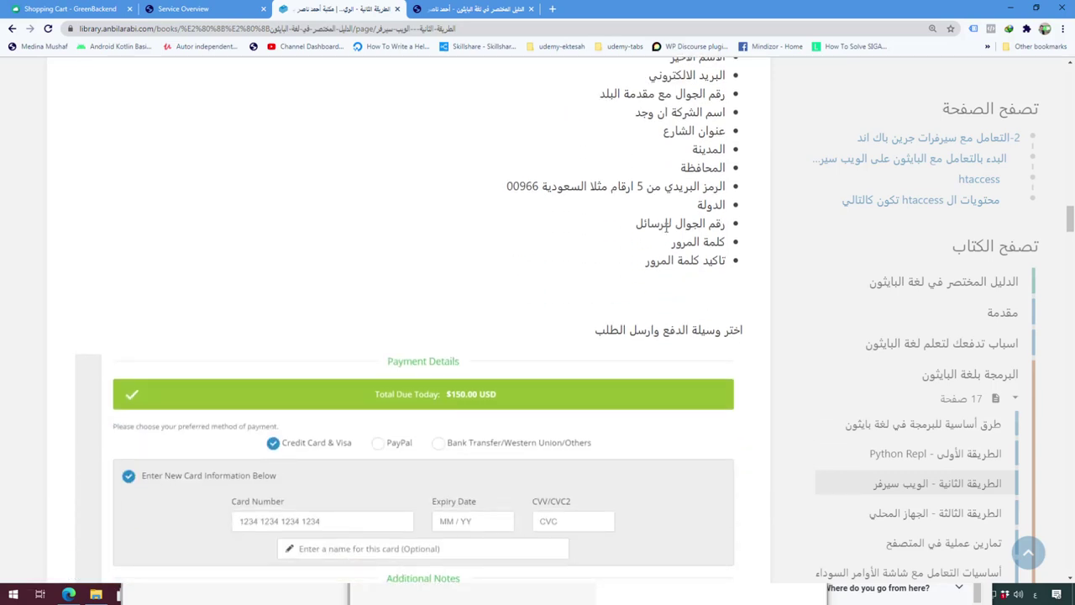
scroll(588, 269, down, 2)
scroll(319, 252, down, 1)
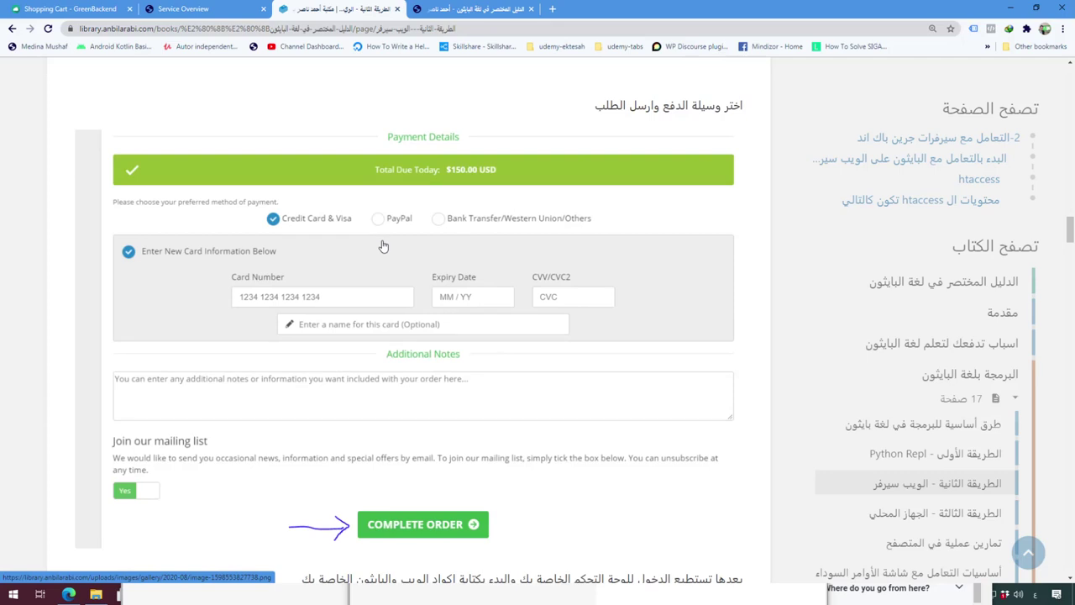
scroll(370, 236, down, 1)
scroll(403, 160, down, 3)
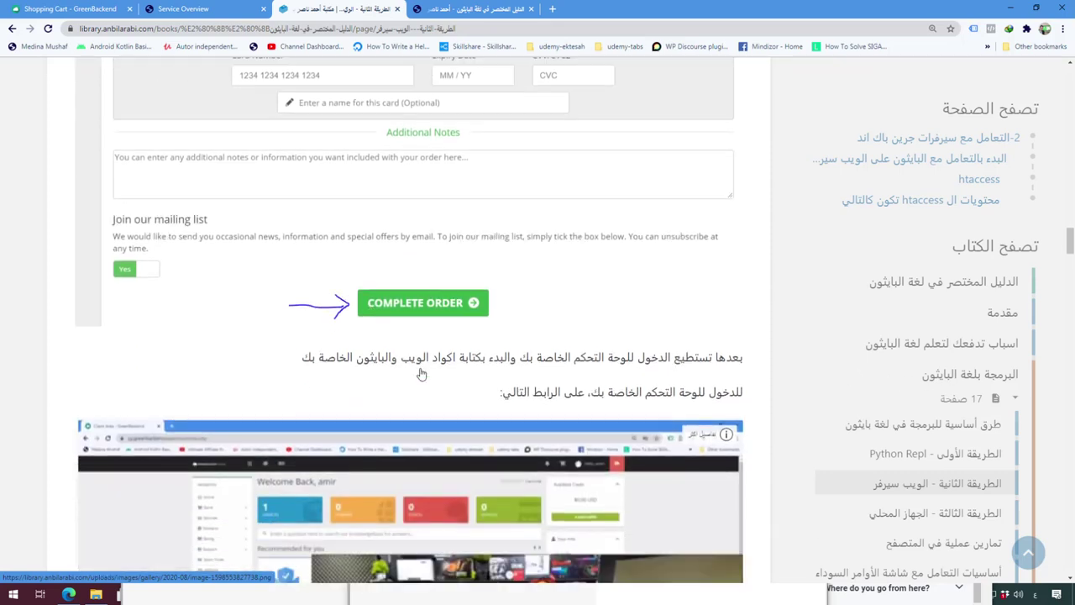
scroll(496, 435, down, 1)
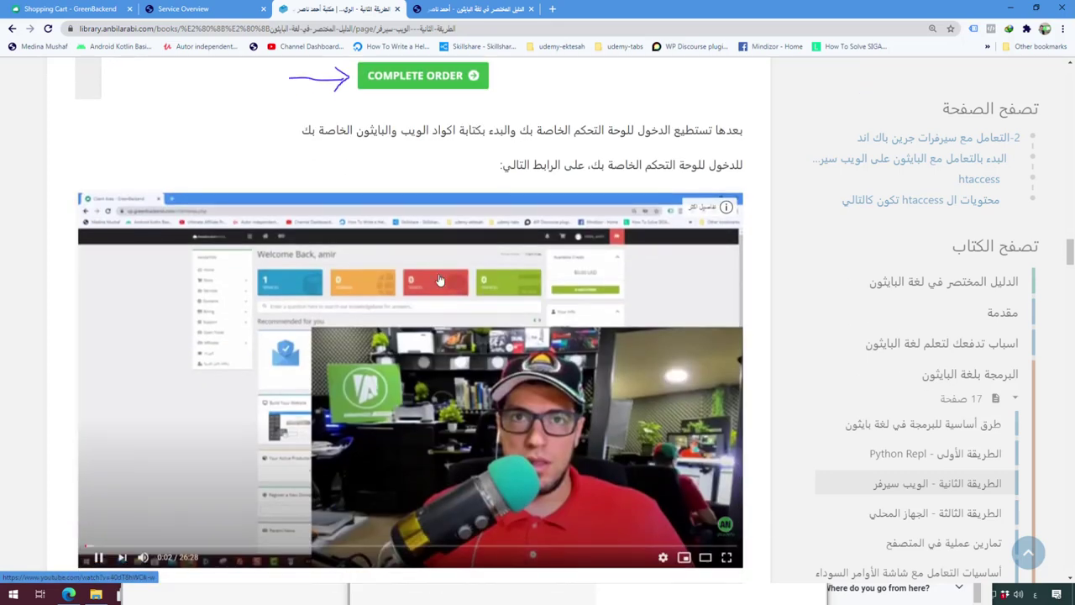
scroll(410, 315, down, 2)
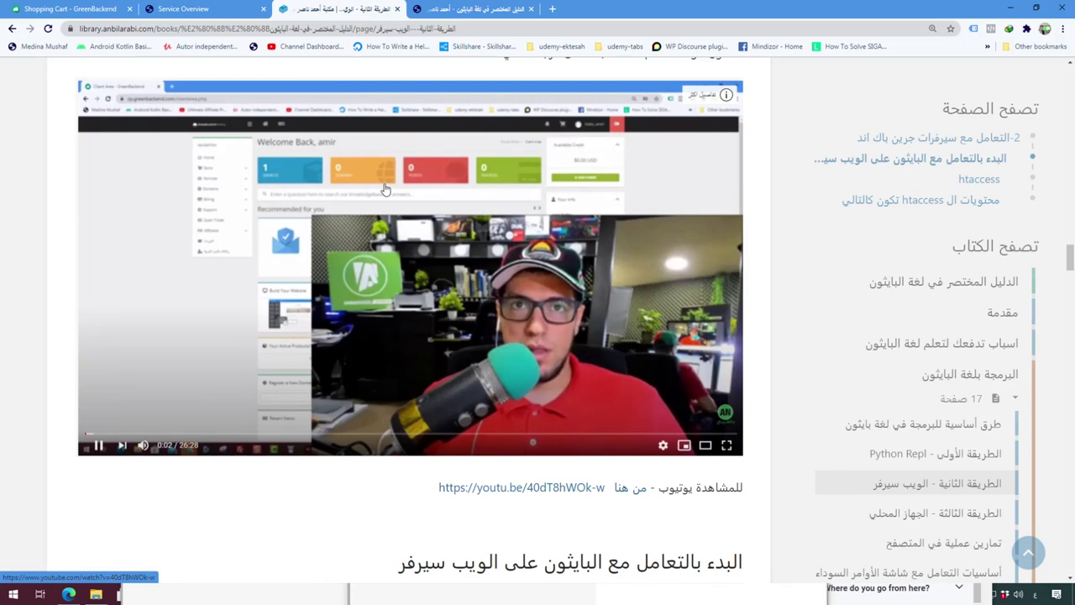
Open the Developer Pro Web Hosting product for greenapis.net from the GreenBackend client area's services list
click(72, 9)
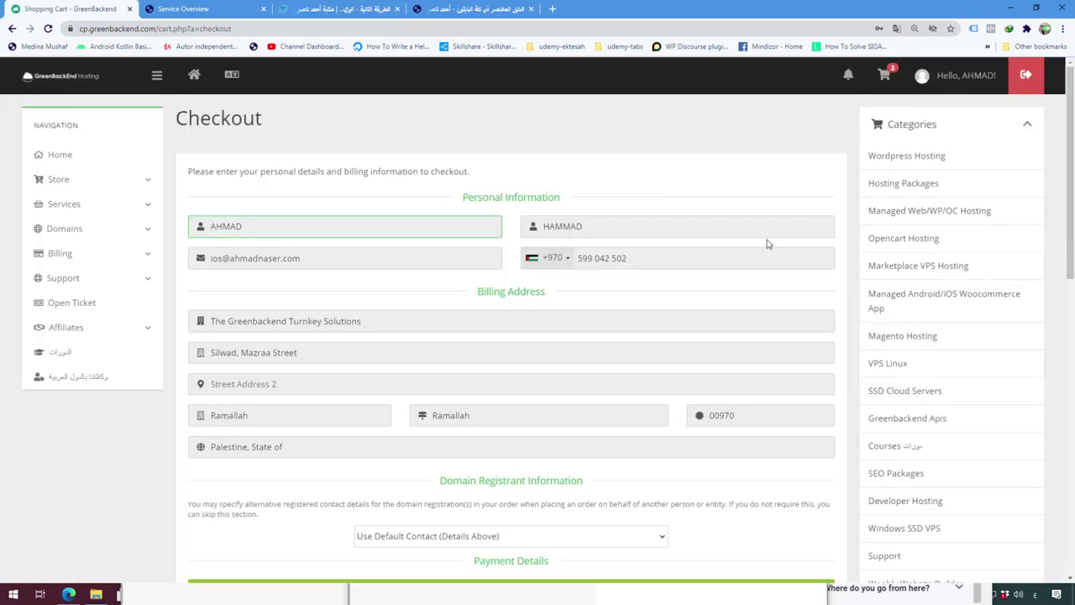
click(90, 82)
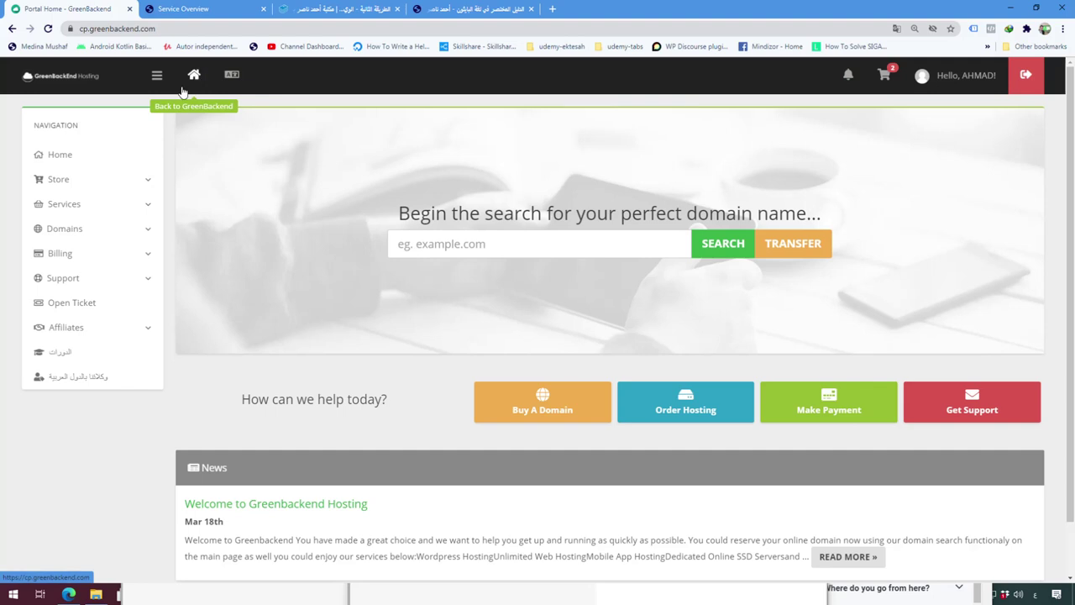
click(59, 156)
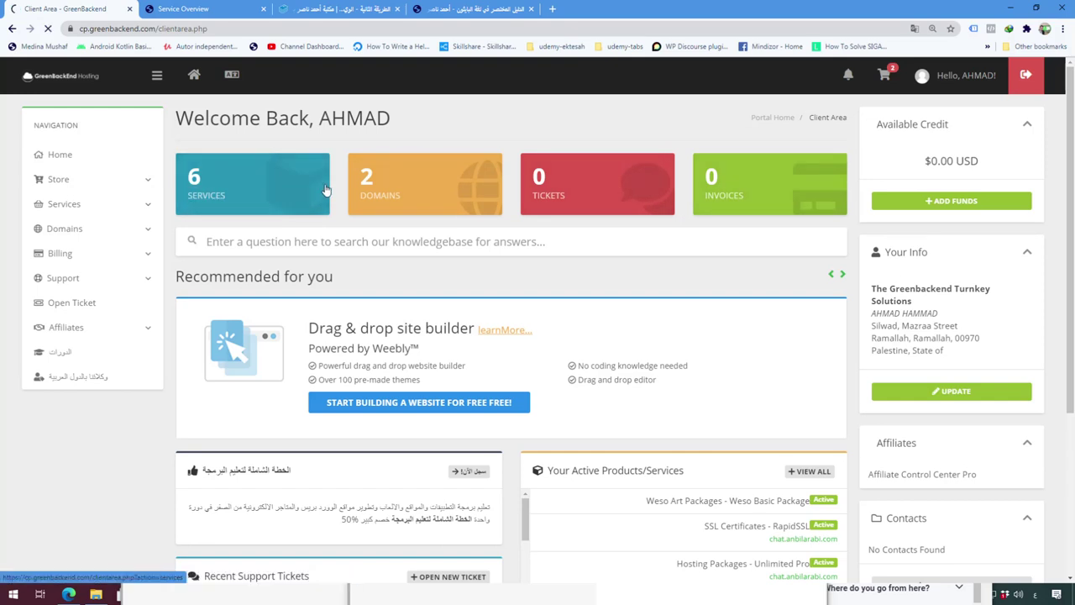
click(248, 175)
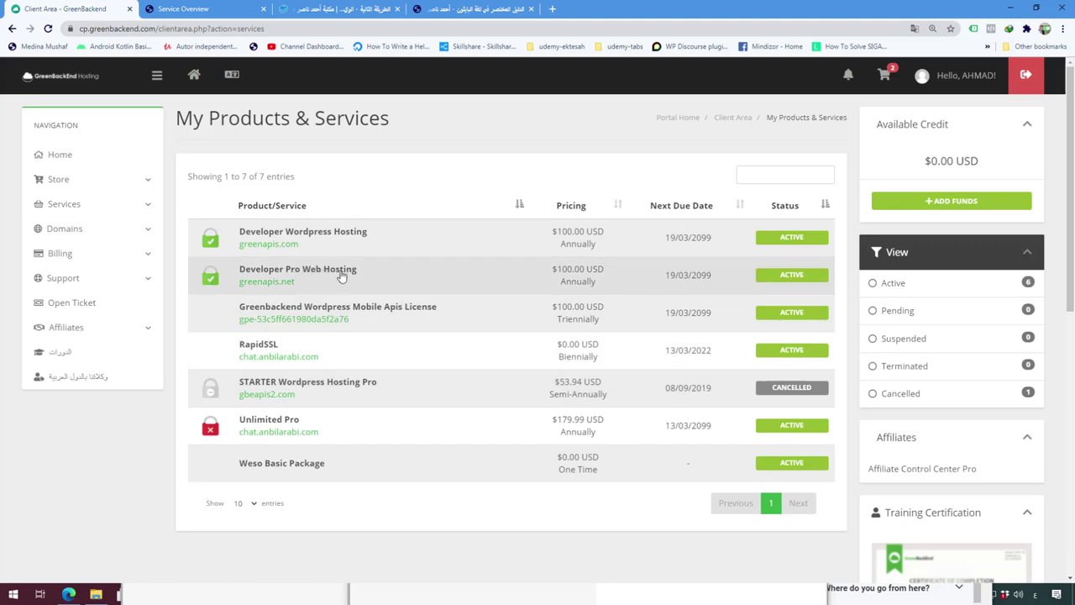
click(341, 278)
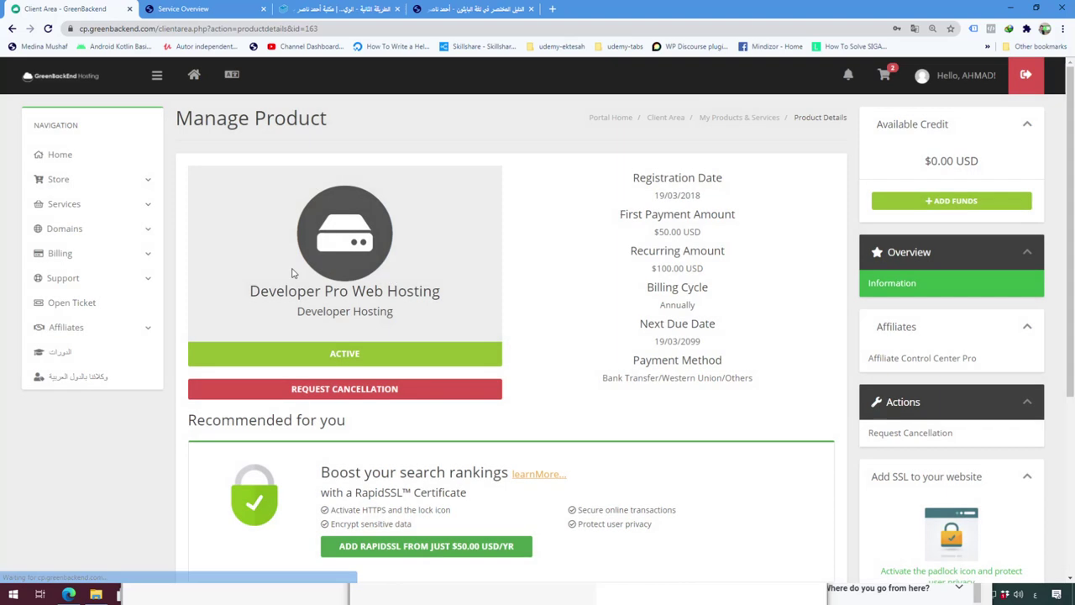
Open the File Manager in the greenapis.net hosting control panel and enter the public_html folder
scroll(378, 415, down, 3)
click(508, 471)
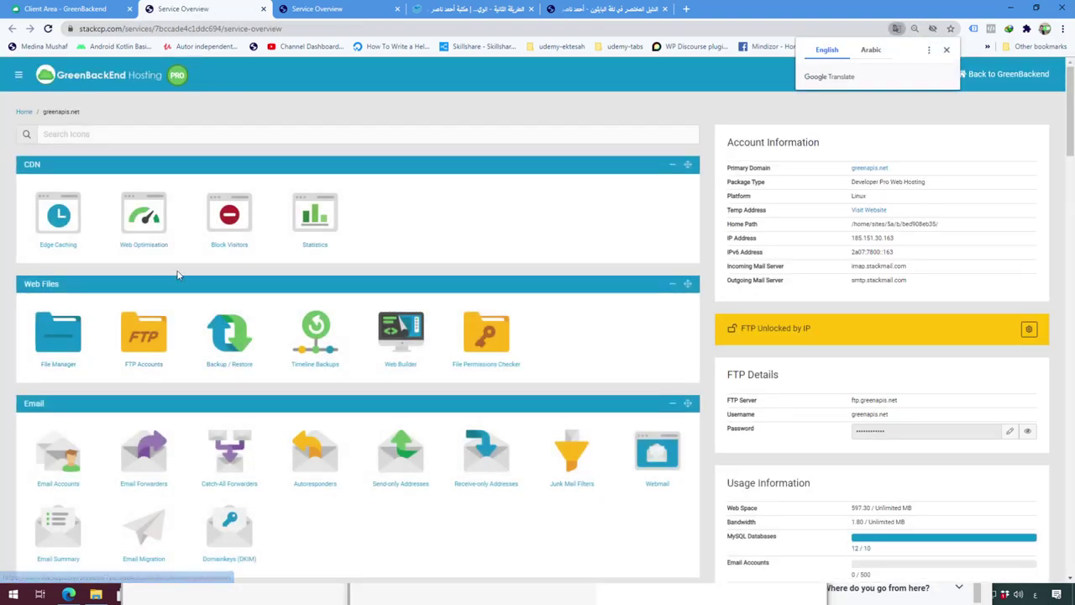
click(55, 339)
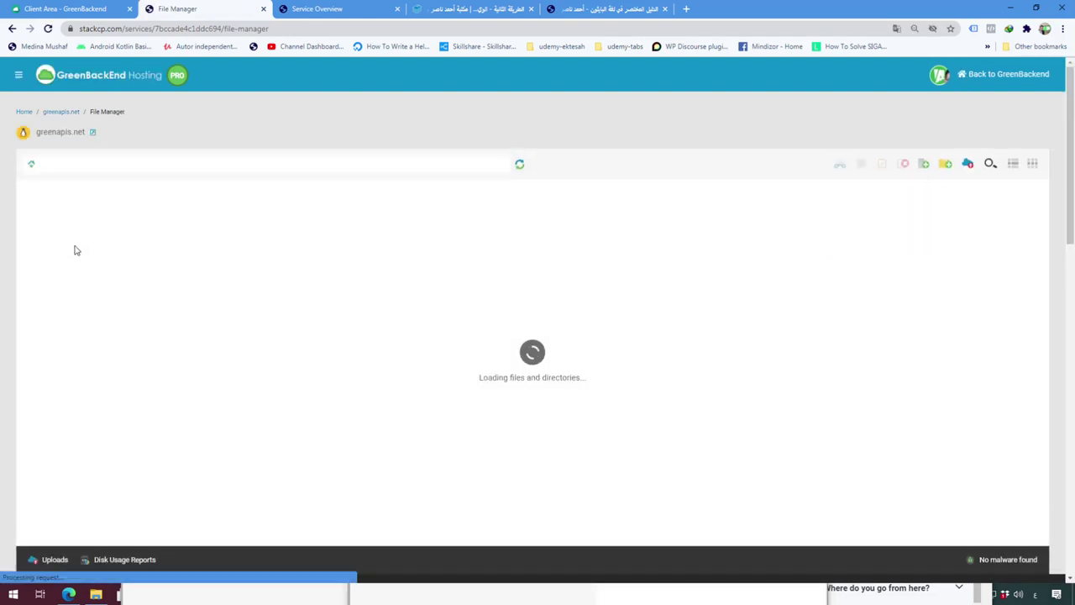
double_click(53, 278)
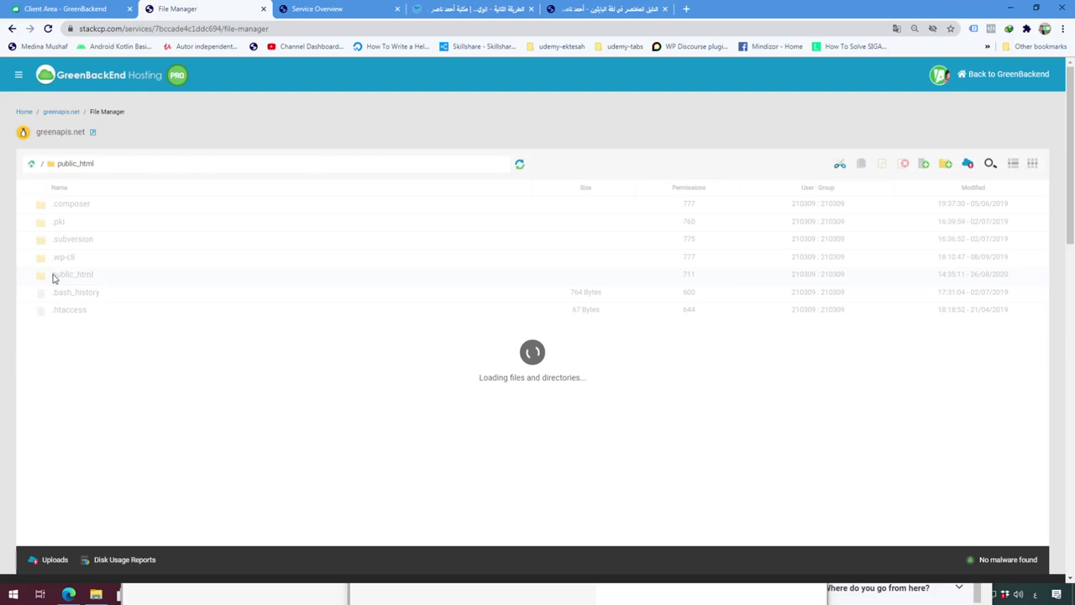
scroll(99, 249, down, 3)
scroll(110, 340, up, 3)
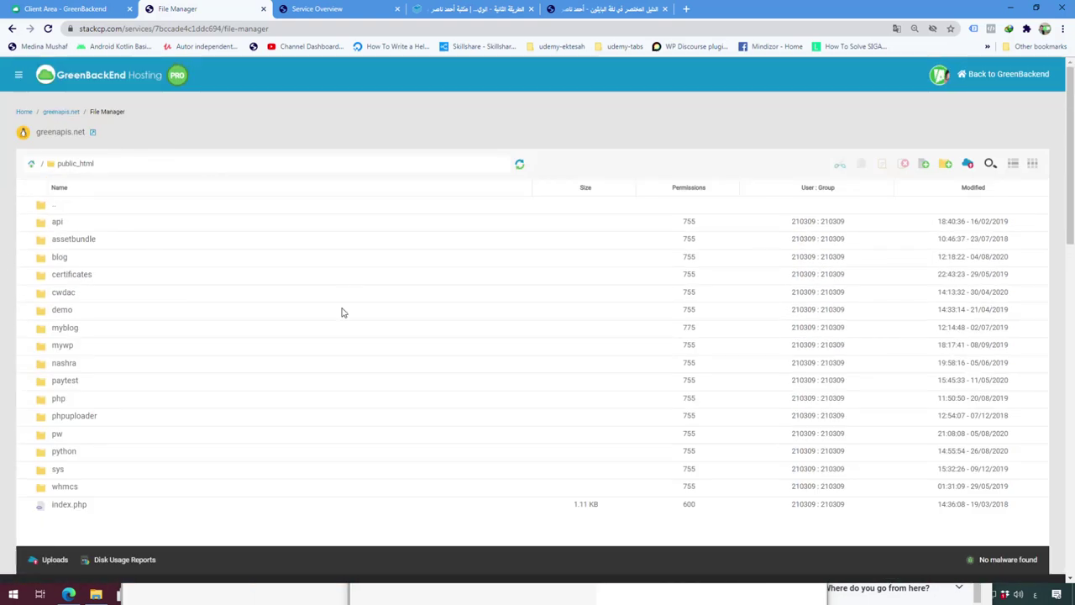
Enlarge the File Manager page to 150% and create a new folder named khottah in public_html
key(ctrl+plus)
key(ctrl+plus)
key(ctrl+plus)
key(ctrl+plus)
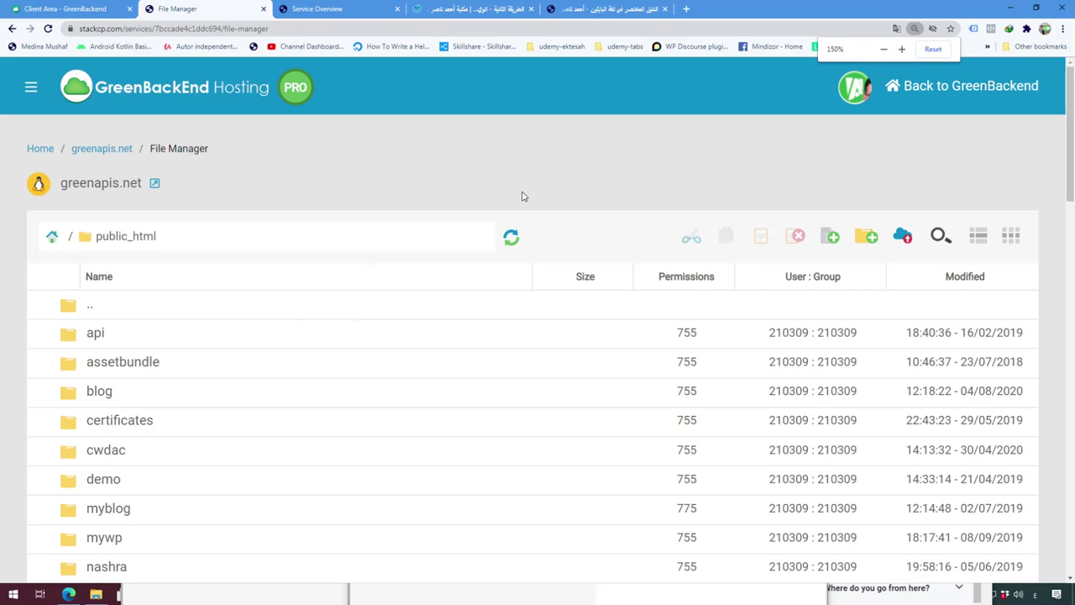
click(867, 240)
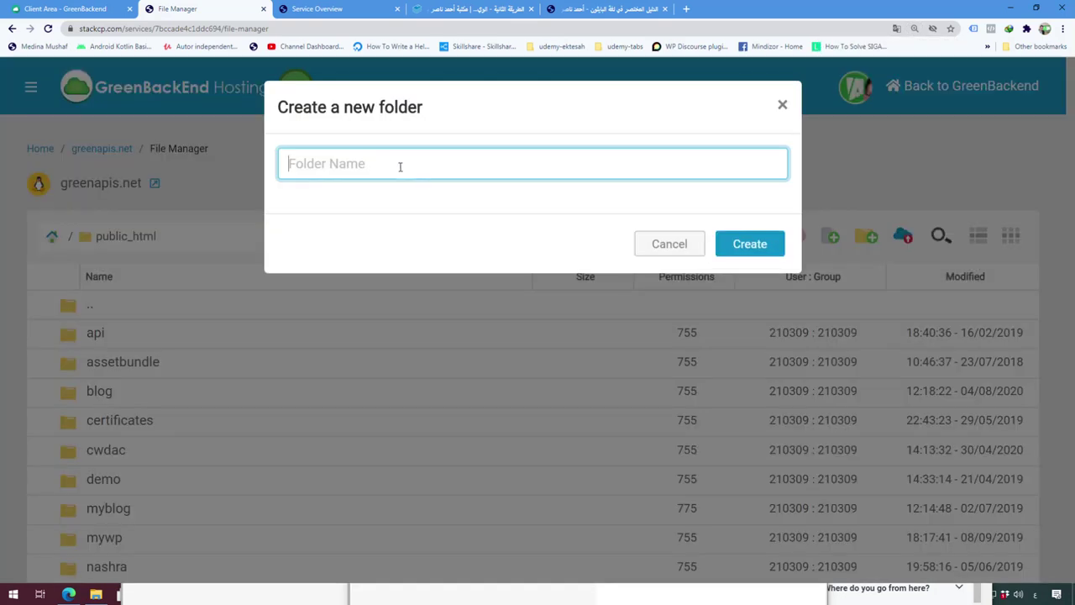
text(ثاخفف)
key(BackSpace)
key(BackSpace)
key(BackSpace)
key(BackSpace)
text(khottah)
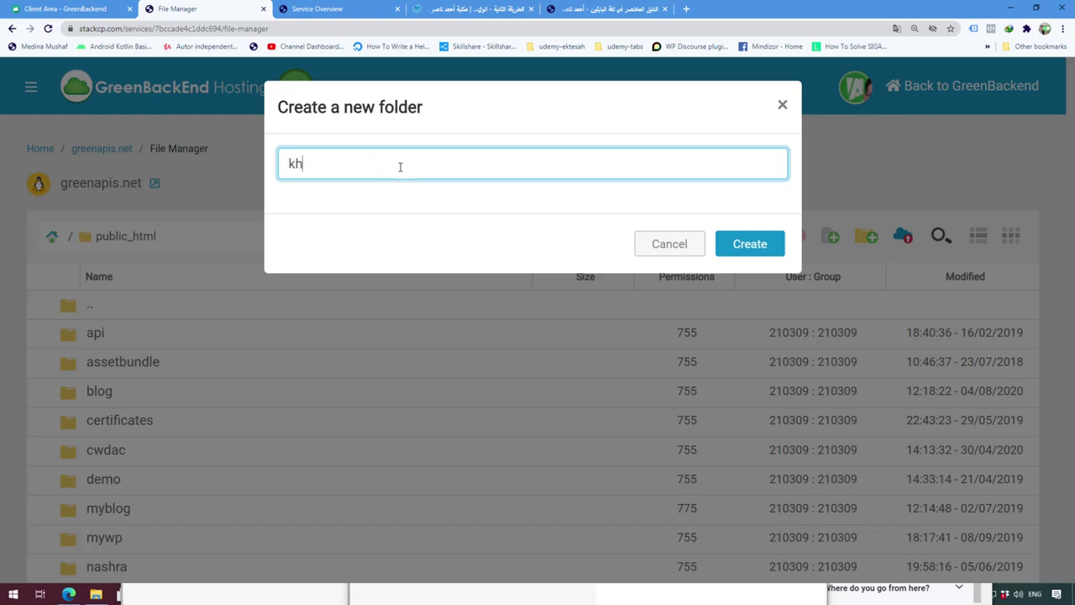
click(741, 252)
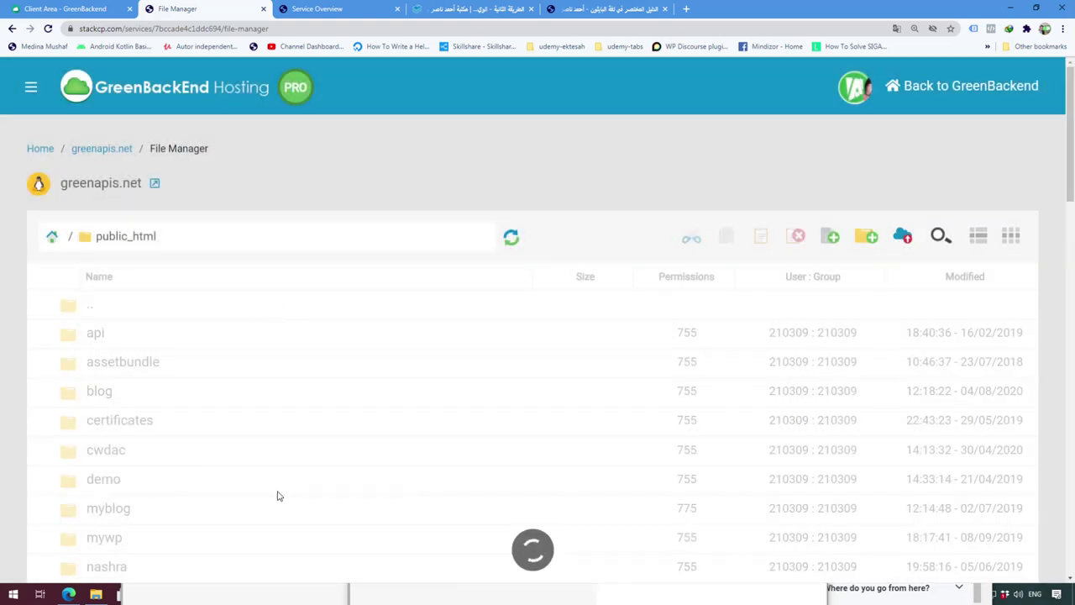
Open the new khottah folder inside public_html
scroll(163, 374, down, 4)
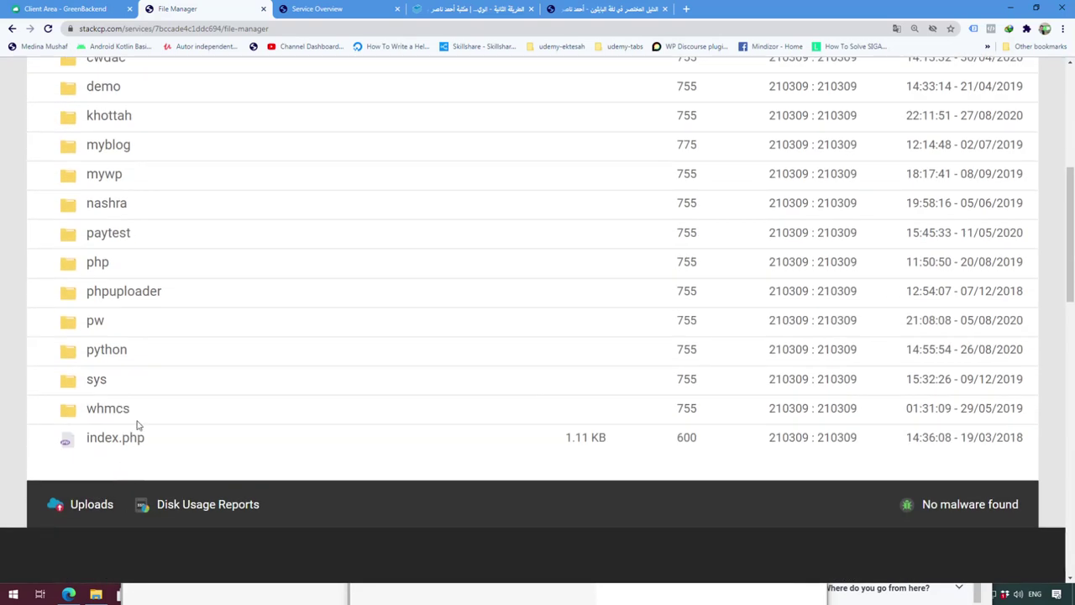
scroll(130, 369, up, 3)
click(107, 285)
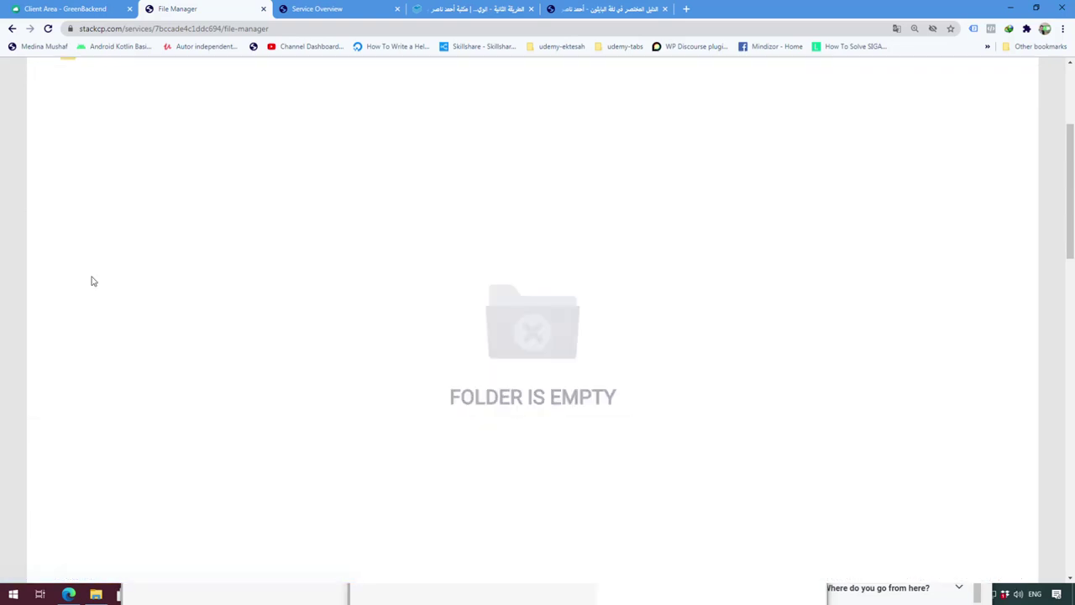
scroll(431, 348, up, 3)
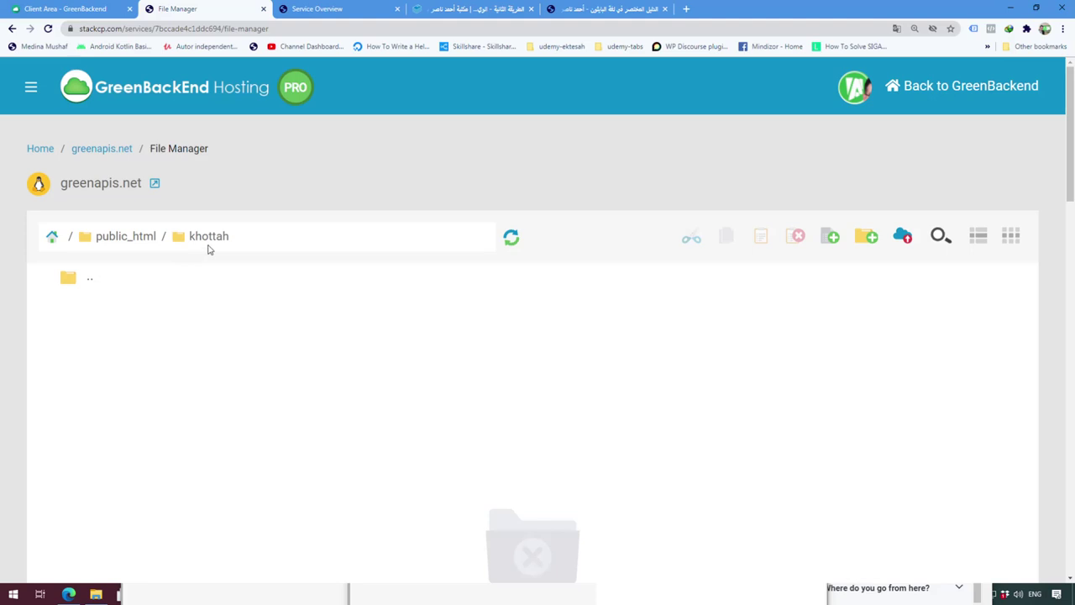
scroll(490, 322, down, 2)
scroll(439, 379, up, 1)
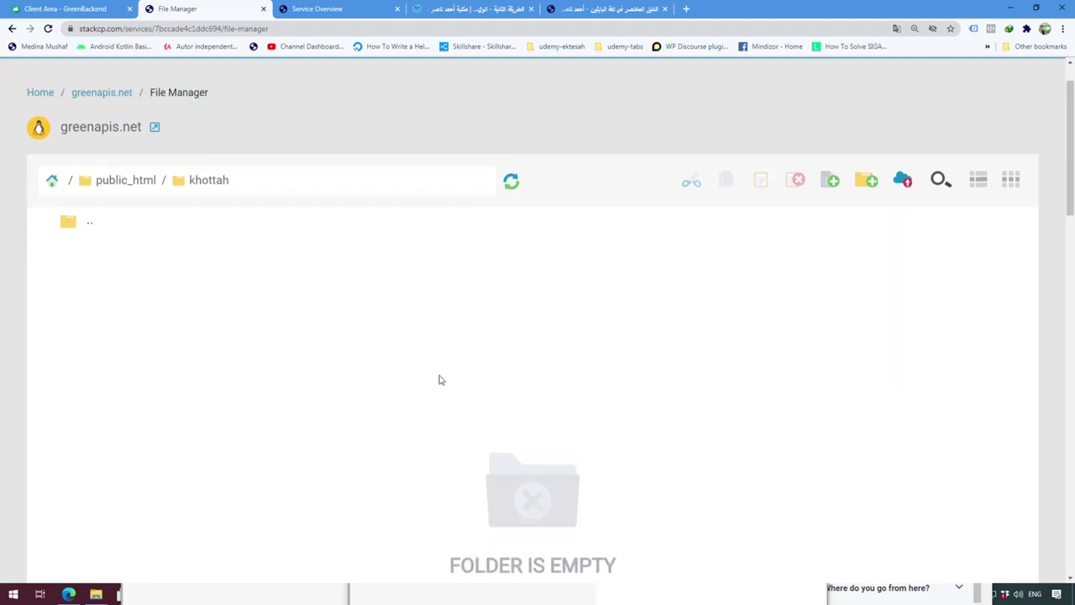
Open the tgbe.link user dashboard in a new browser tab
click(686, 9)
text(tgbe.link)
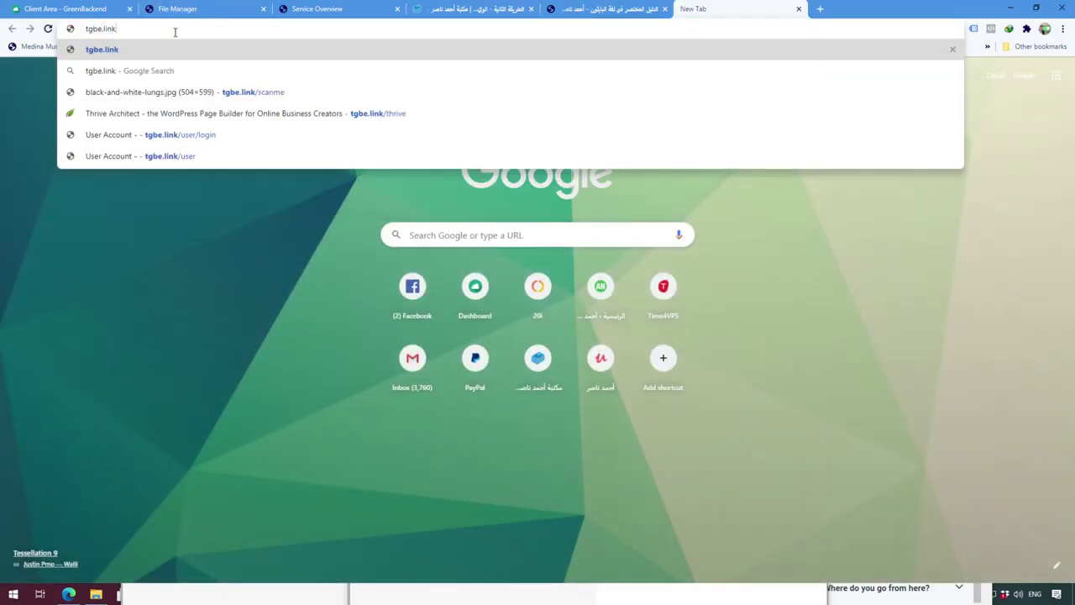
text(/)
text(ht)
key(ctrl+a)
text(htacces)
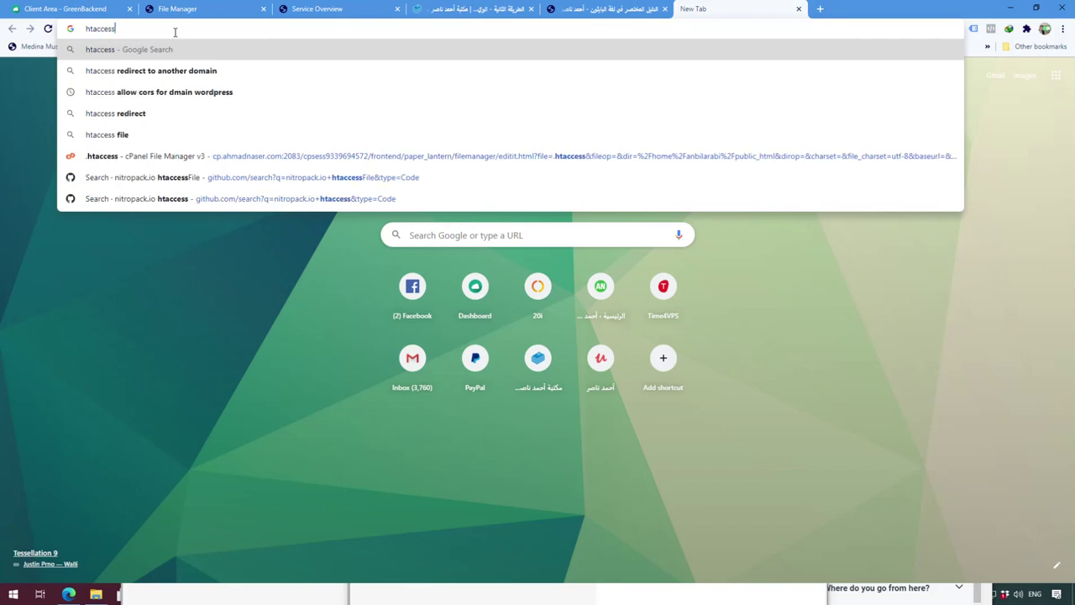
key(ctrl+a)
text(tg)
key(Return)
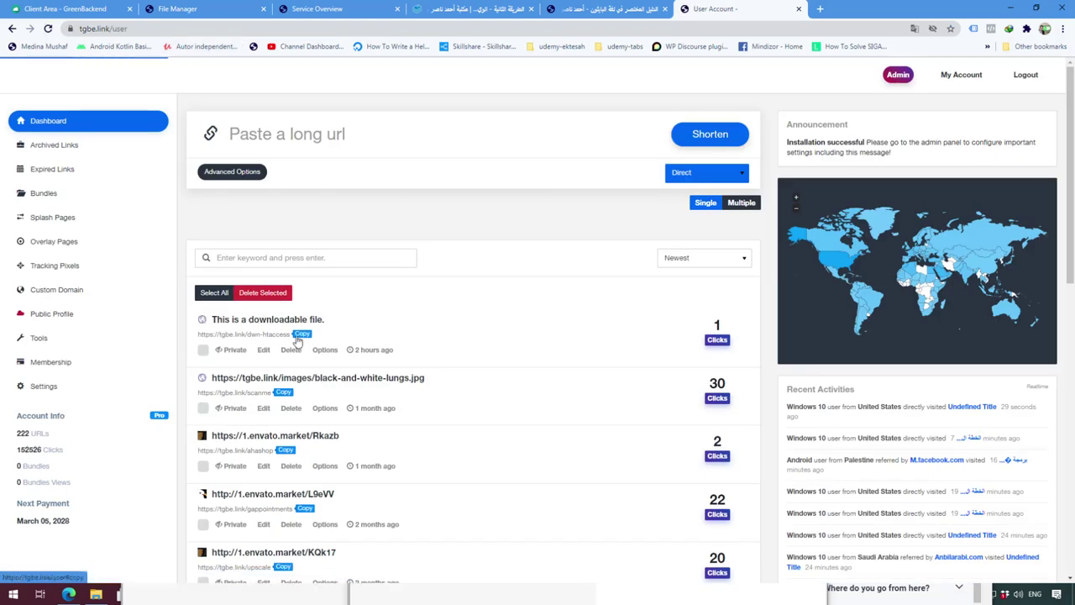
Copy the short link tgbe.link/dwn-htaccess of the downloadable file and enlarge its entry in the link list
click(304, 335)
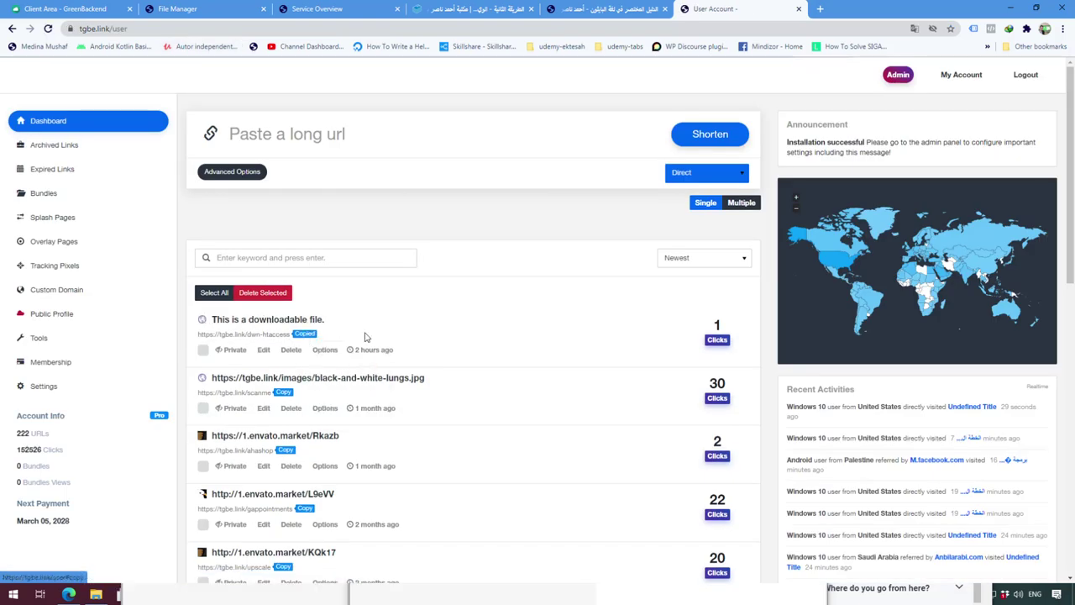
ctrl+scroll(365, 334, up, 6)
scroll(377, 395, down, 4)
scroll(378, 393, down, 8)
scroll(401, 388, down, 10)
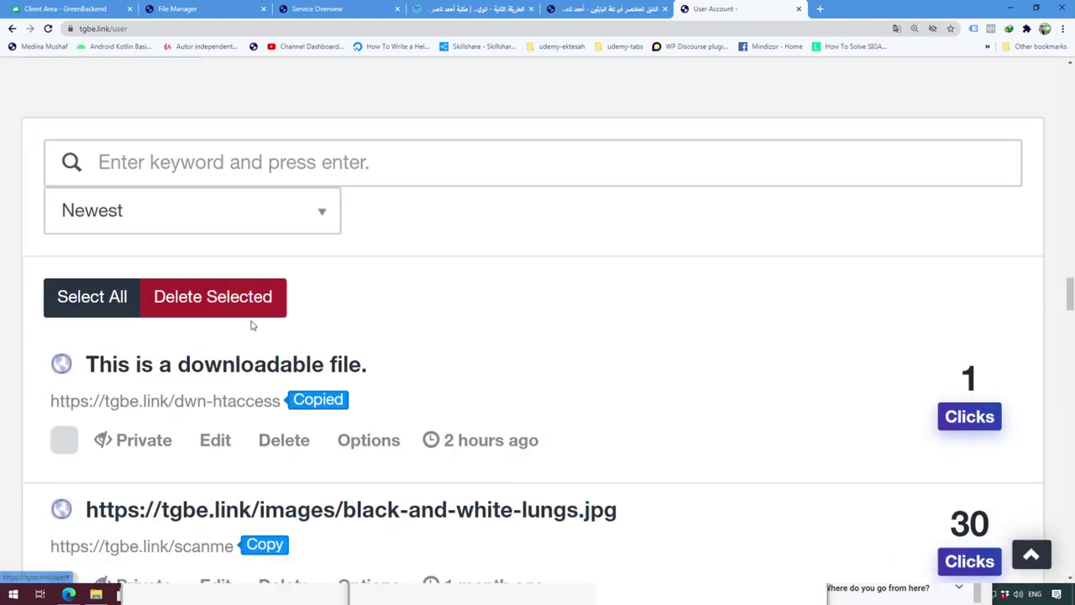
scroll(252, 325, down, 2)
Load the copied tgbe.link/dwn-htaccess link in the browser to download the htaccess file
drag(48, 263, 284, 267)
click(402, 28)
key(ctrl+v)
key(Return)
click(509, 336)
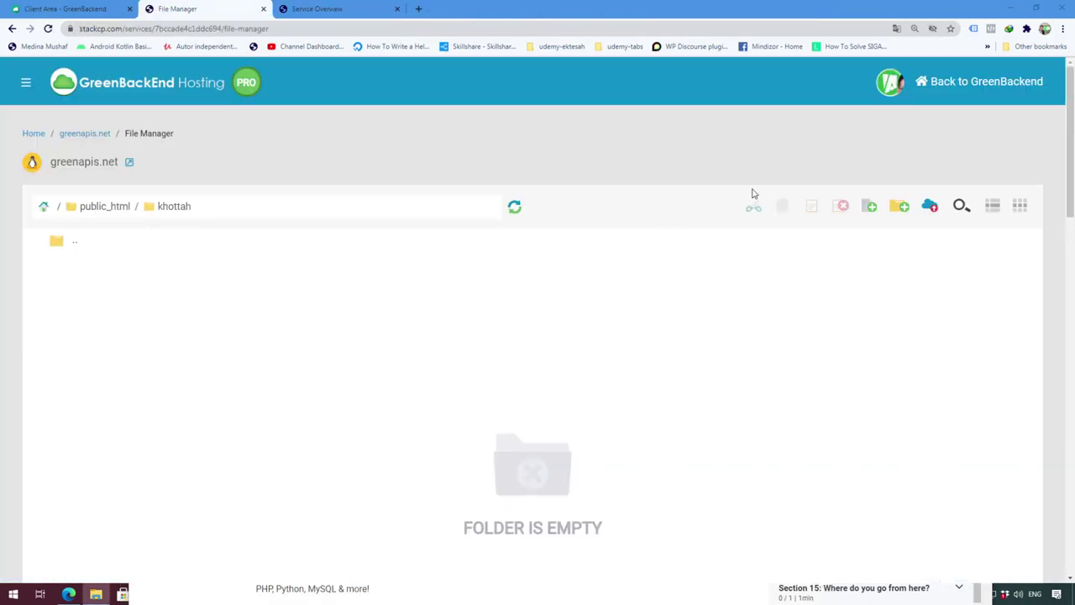
Upload htaccess.zip to the khottah folder and extract it there
click(929, 208)
drag(734, 419, 433, 302)
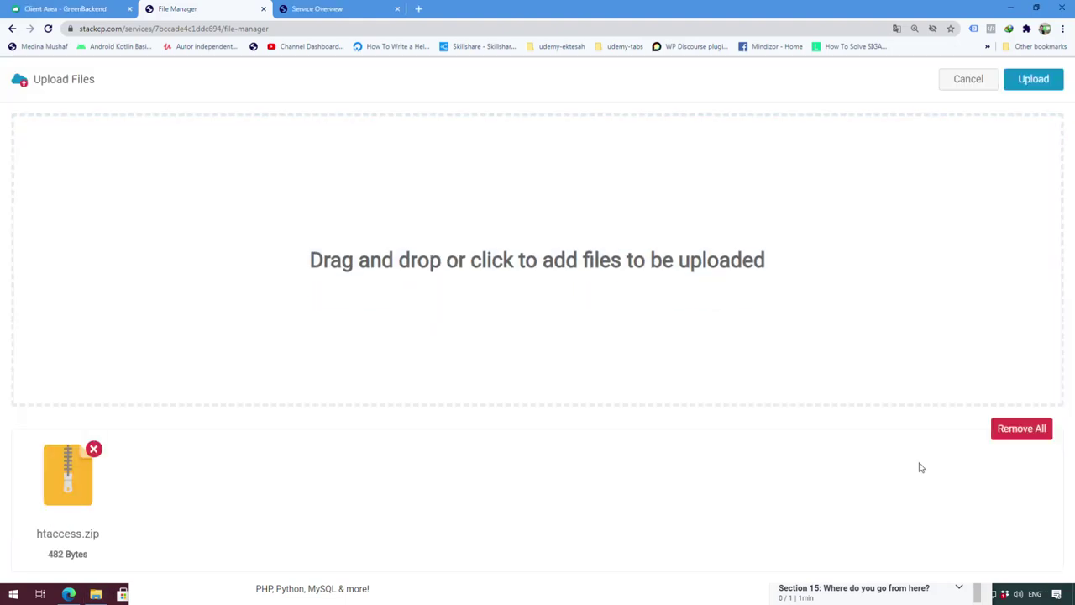
click(1024, 83)
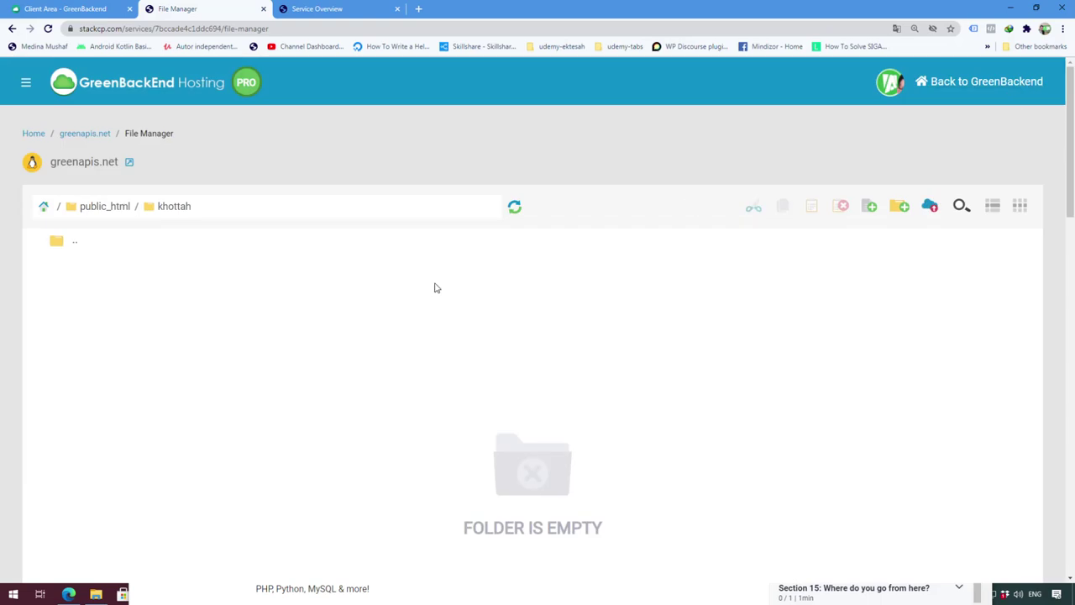
right_click(101, 287)
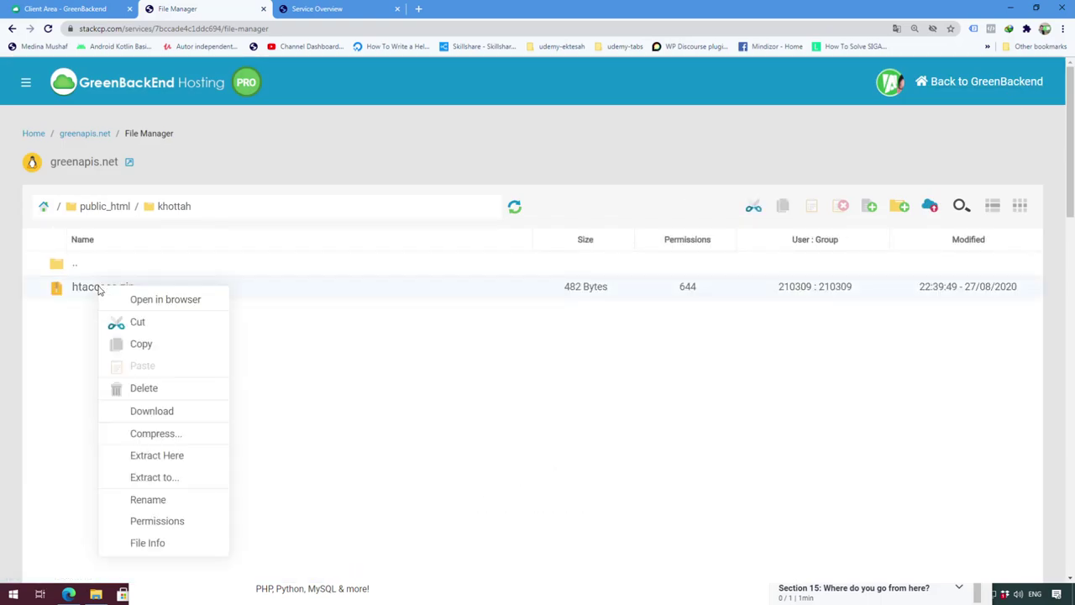
click(168, 457)
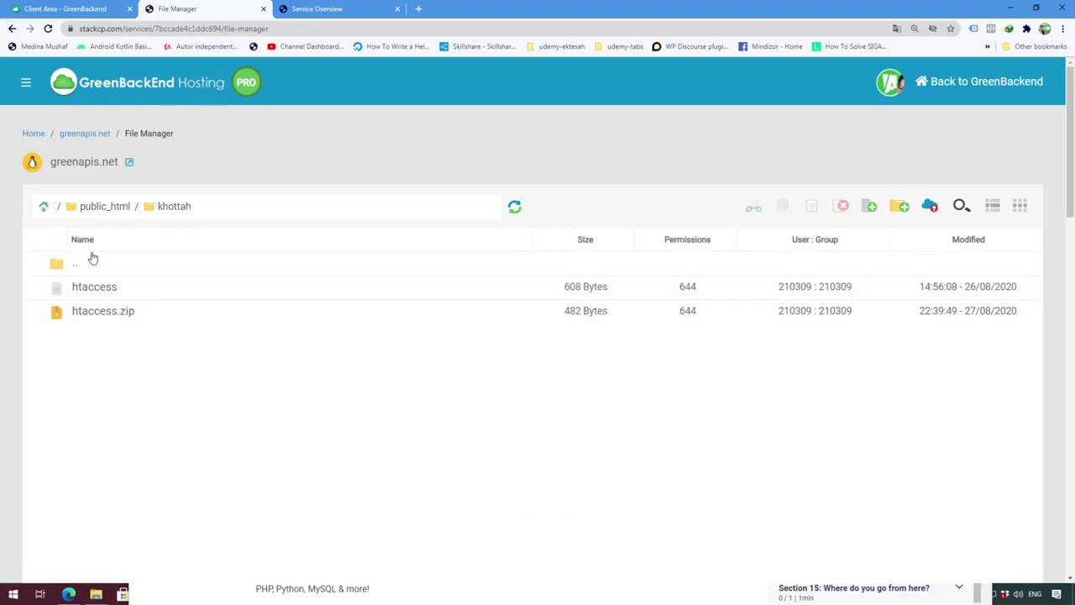
Rename the extracted htaccess file to .htaccess
right_click(92, 295)
click(140, 505)
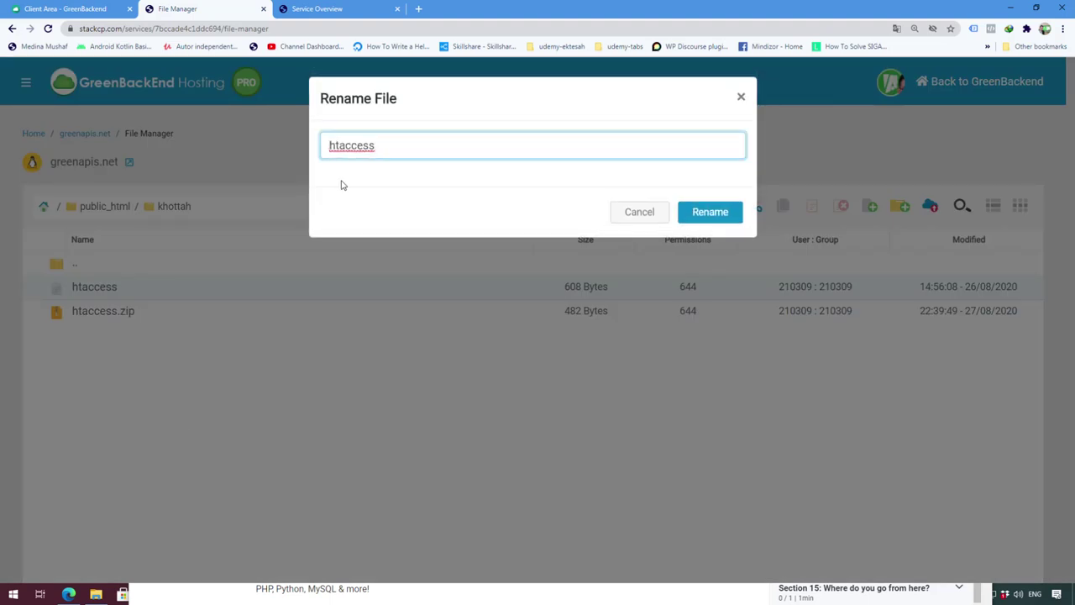
text(.)
click(697, 211)
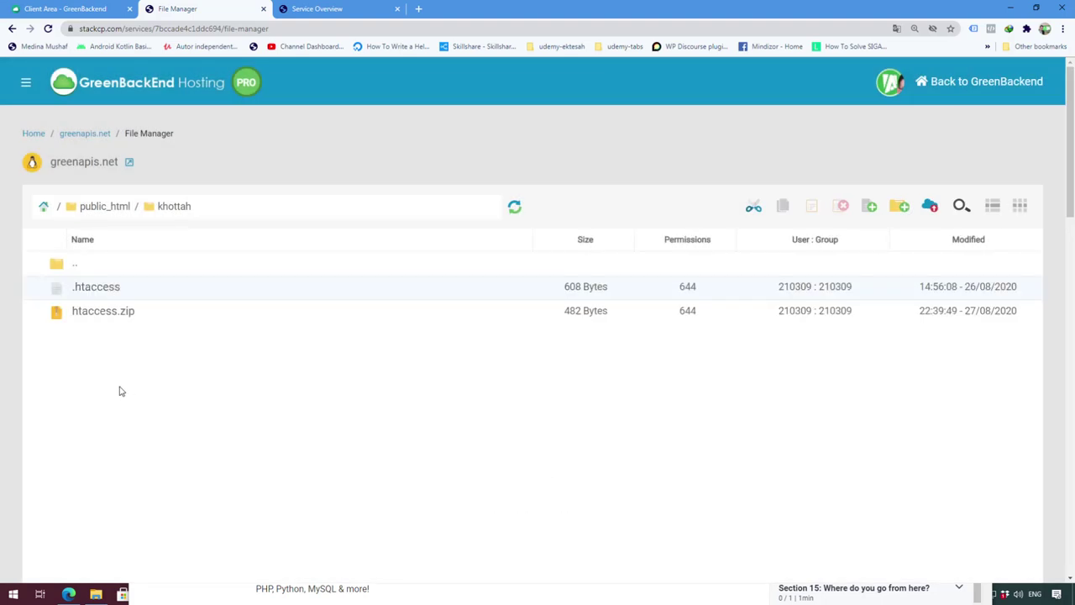
Examine the Python AddHandler lines of .htaccess in the code editor and close the file without saving
right_click(86, 294)
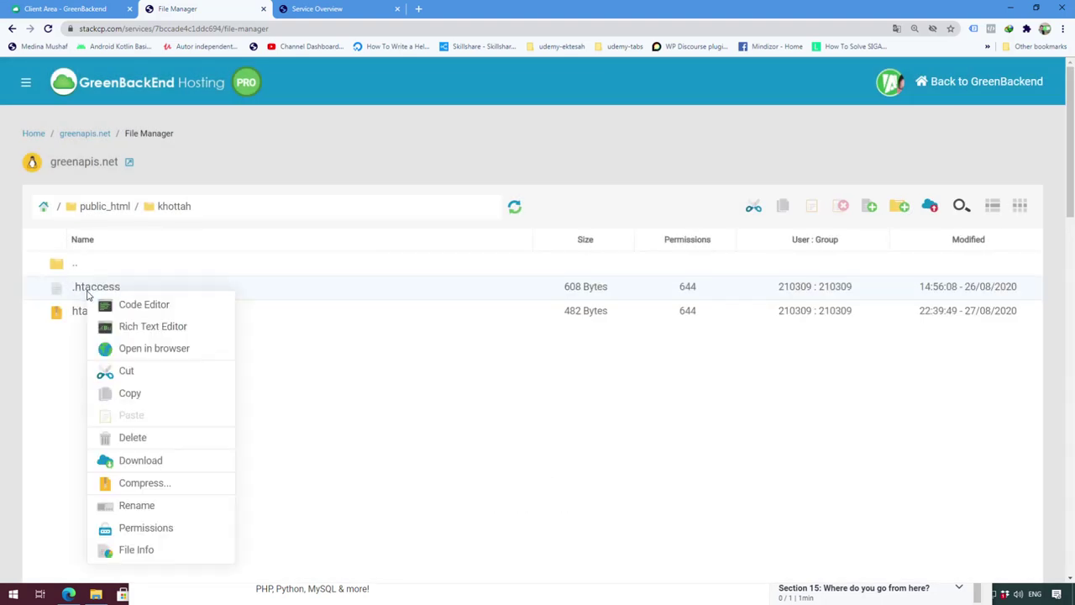
click(97, 305)
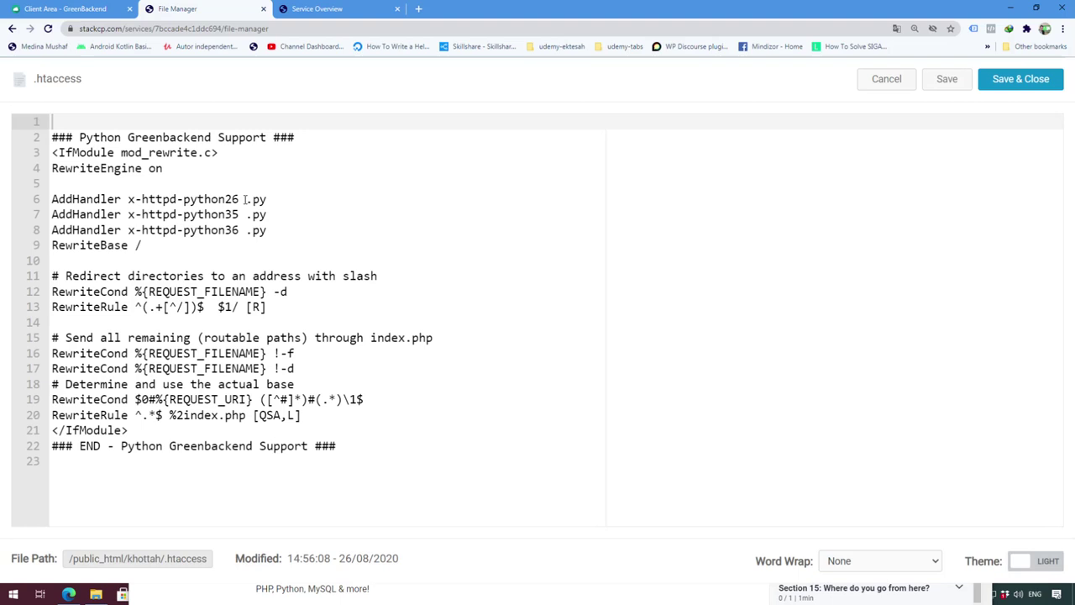
drag(224, 199, 245, 230)
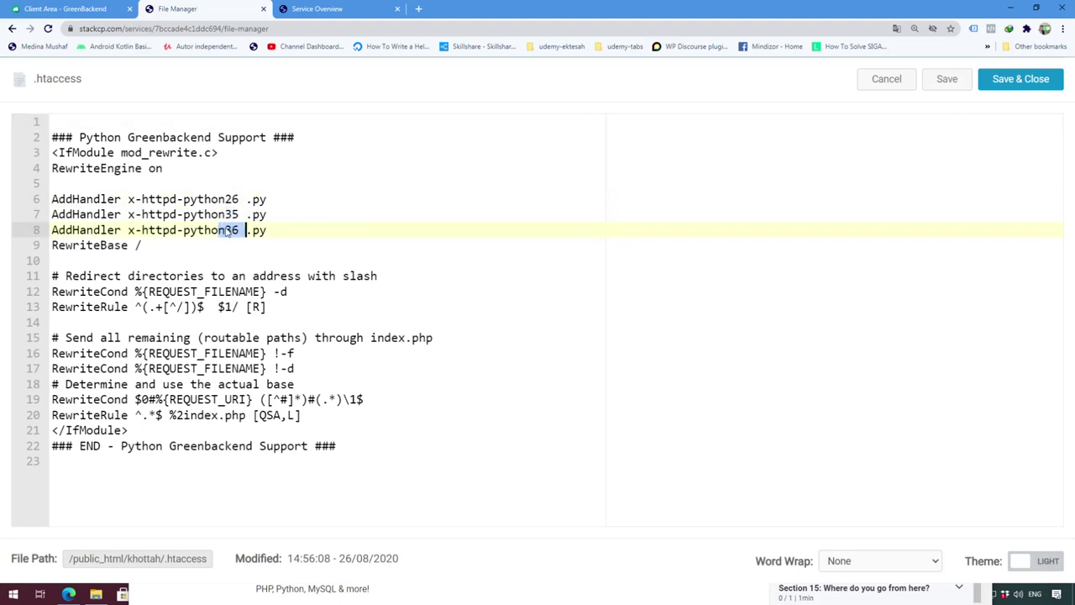
click(887, 79)
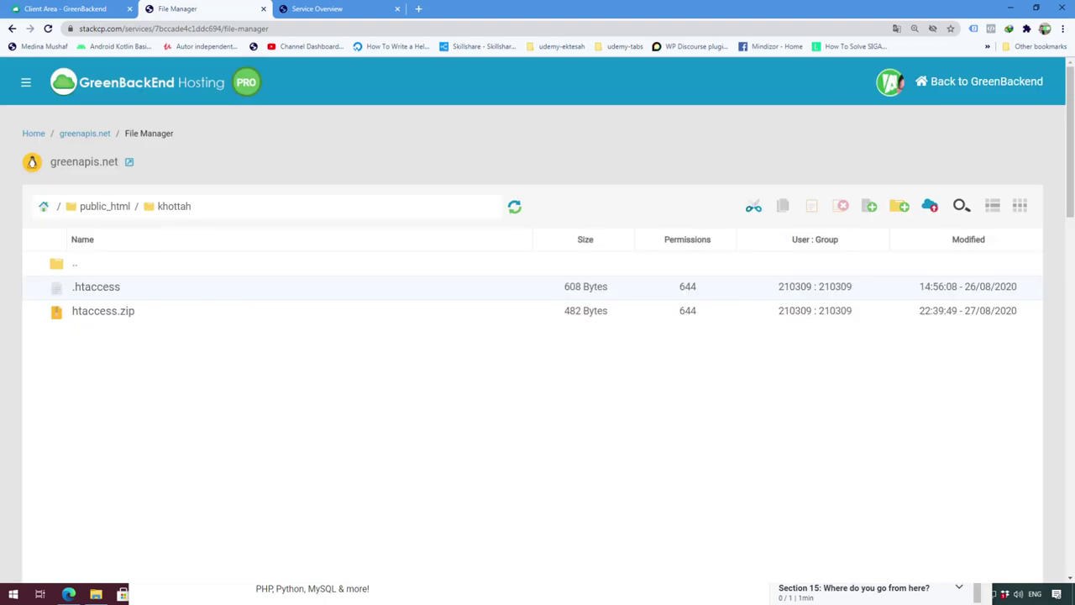
Delete the htaccess.zip archive from the khottah folder
right_click(110, 312)
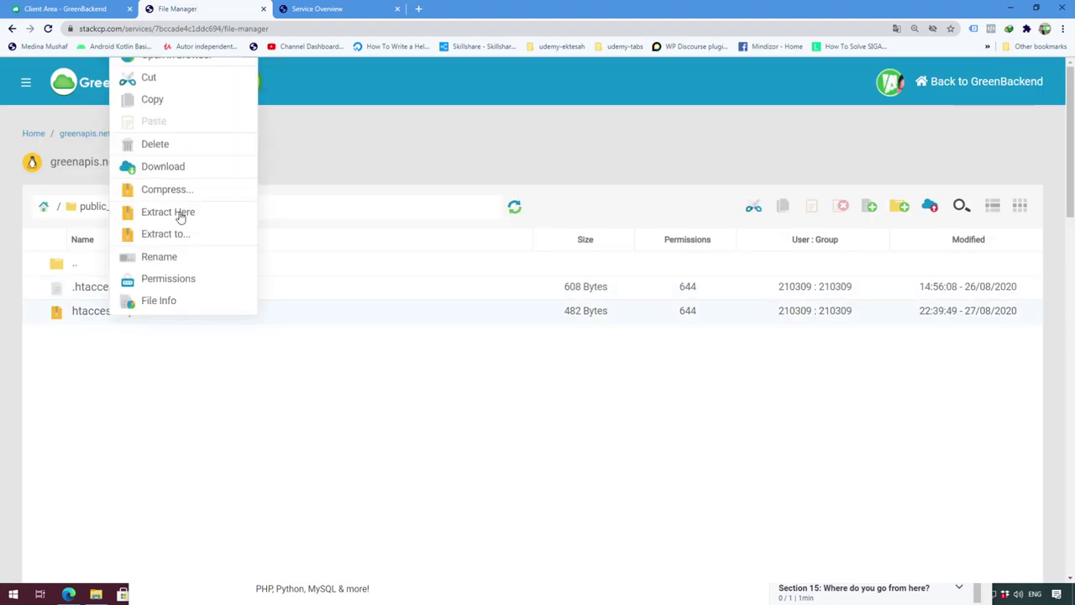
click(159, 145)
click(702, 327)
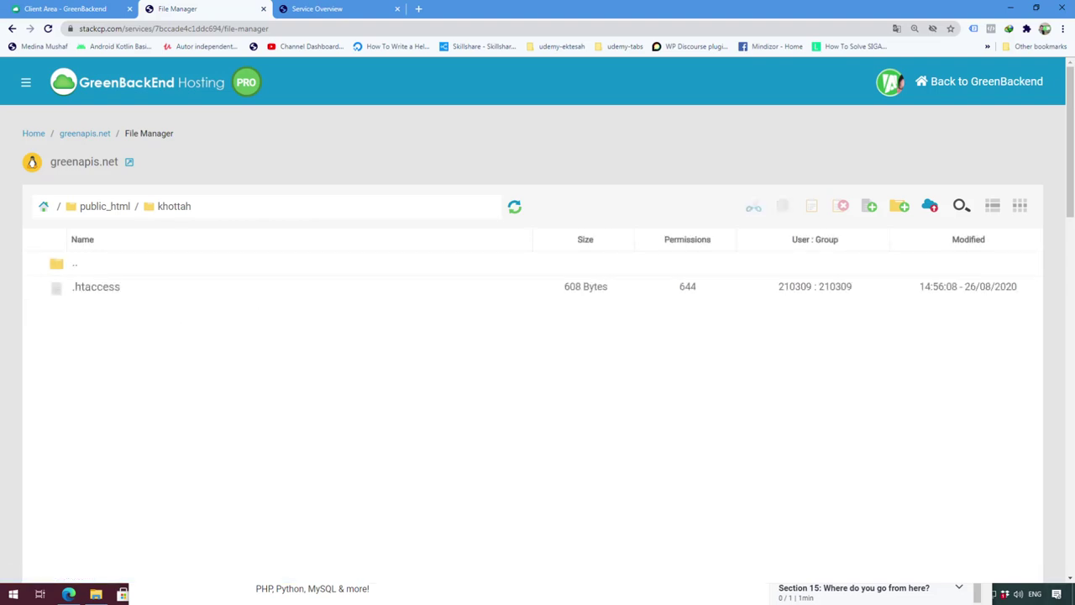
Create a new file named hi.py in the khottah folder
right_click(361, 322)
click(385, 329)
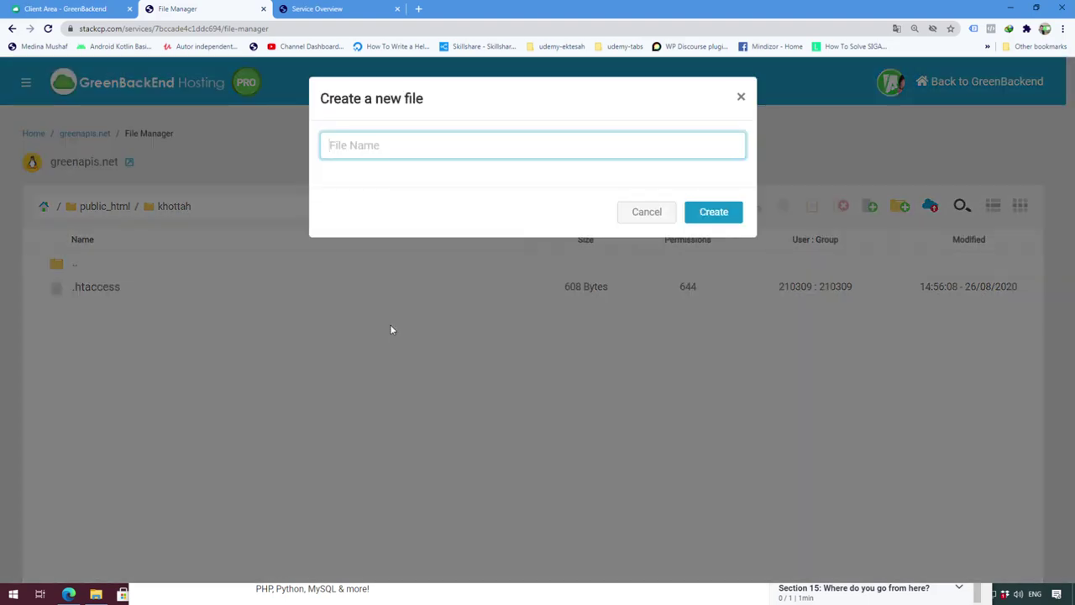
text(hi.py)
double_click(335, 145)
key(Right)
key(shift+End)
click(735, 212)
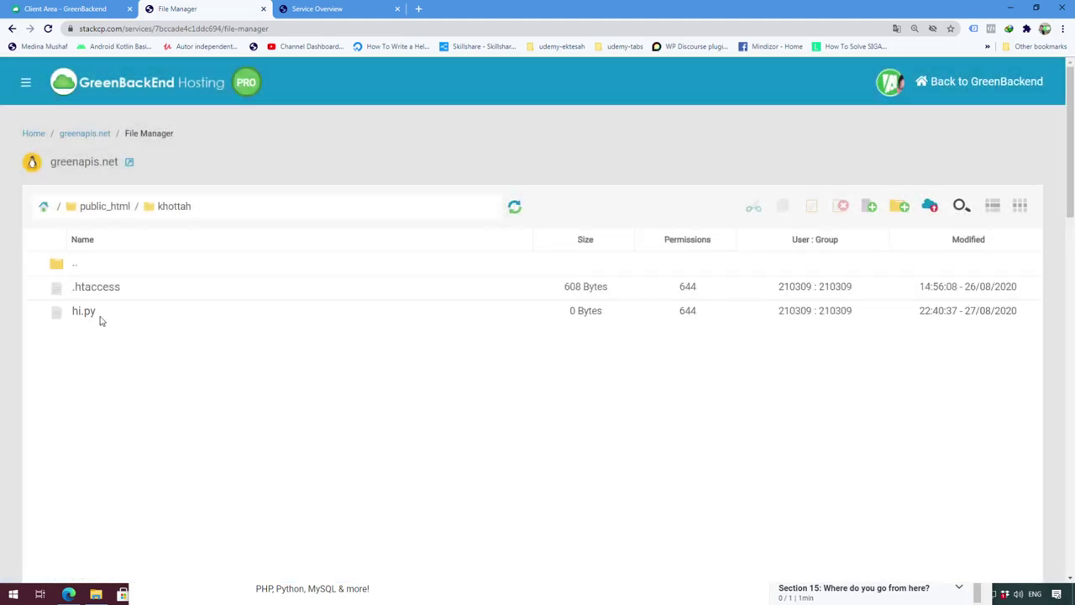
right_click(79, 312)
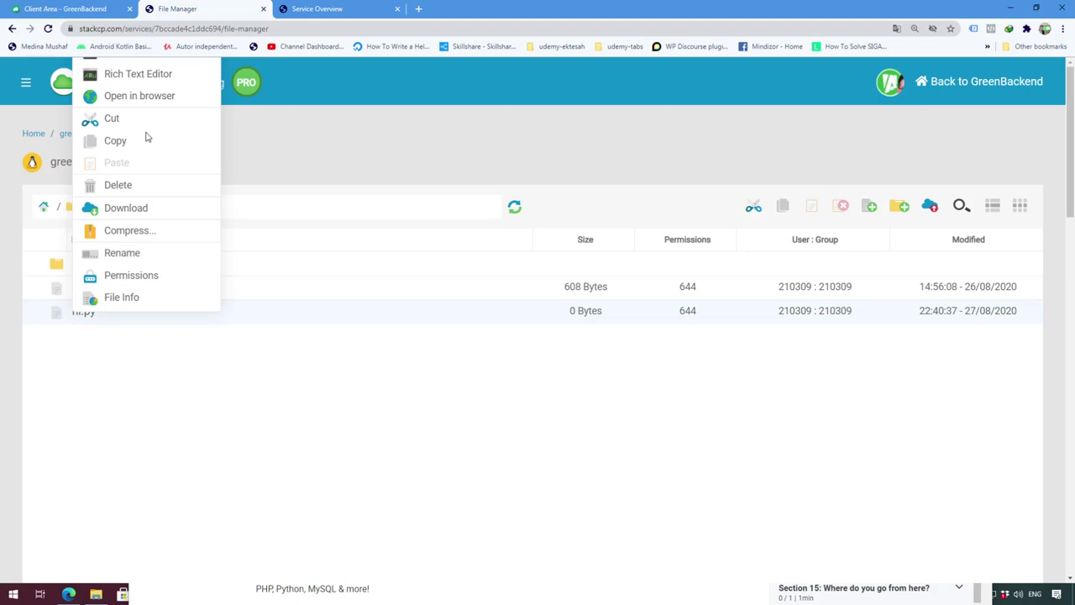
click(142, 64)
click(882, 75)
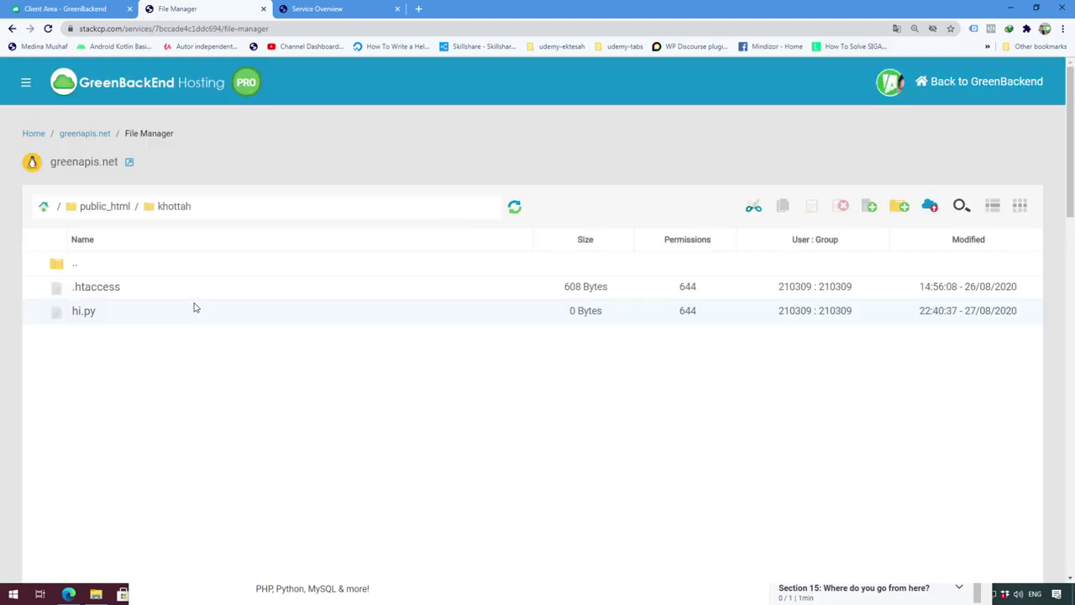
key(ctrl+minus)
right_click(63, 260)
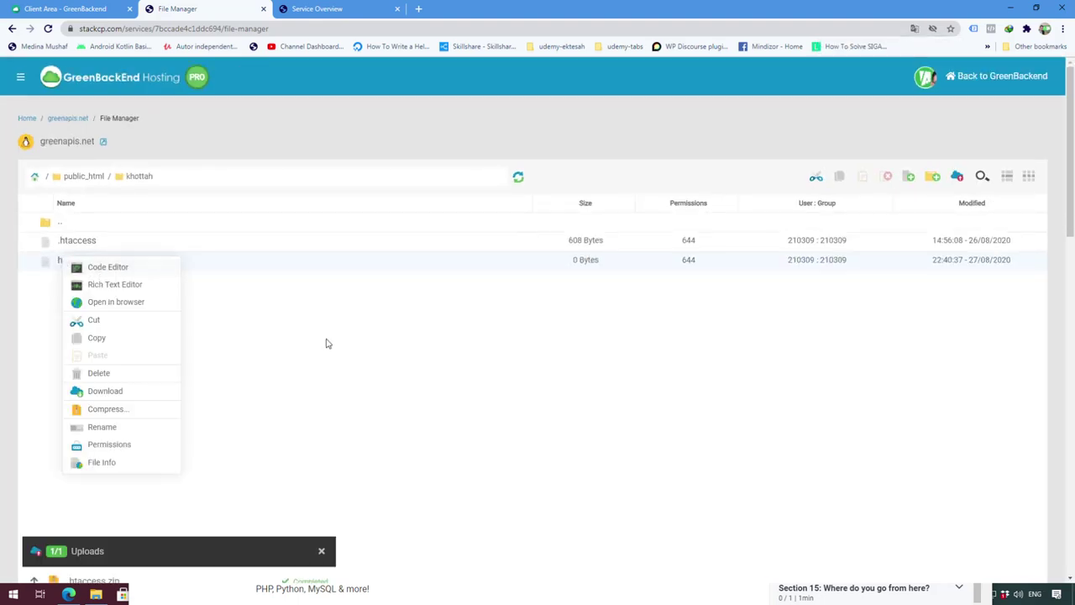
click(316, 340)
Open hi.py in the code editor, save it without content and close it
key(ctrl+plus)
right_click(84, 312)
click(120, 320)
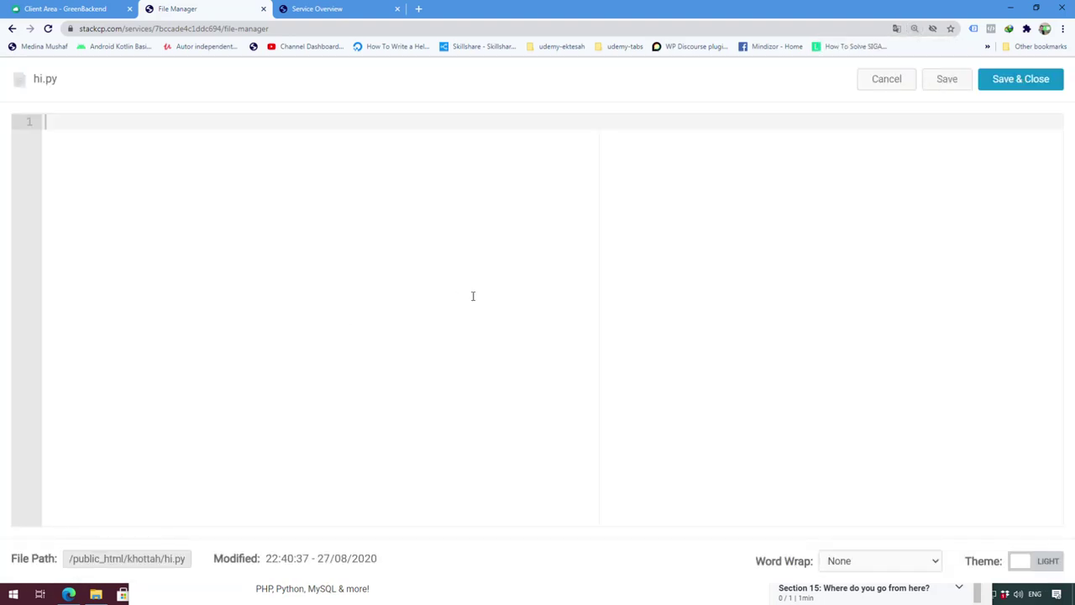
key(ctrl+plus)
click(260, 270)
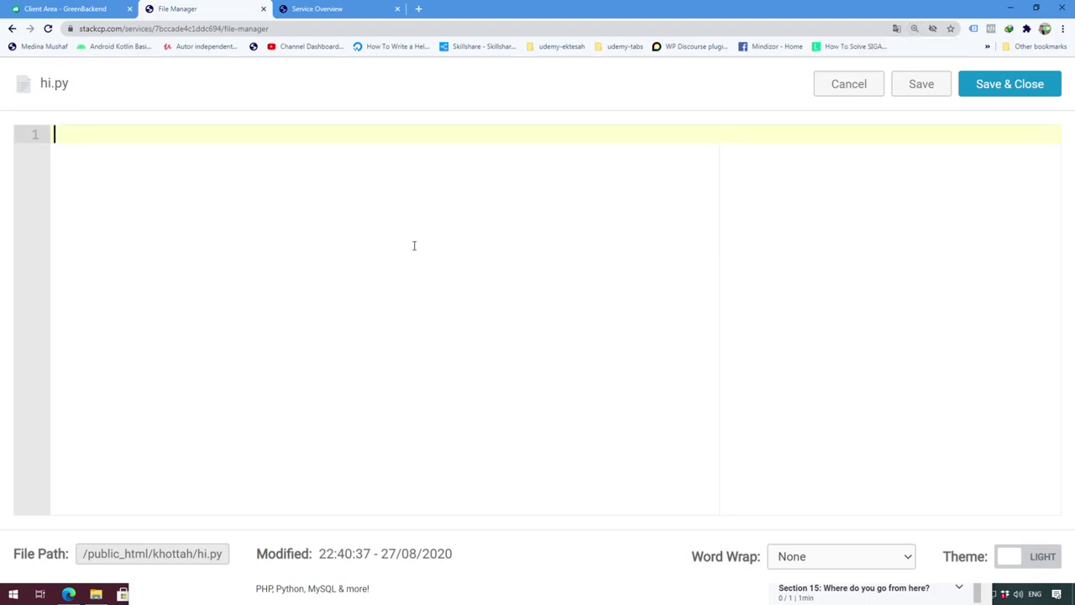
click(915, 94)
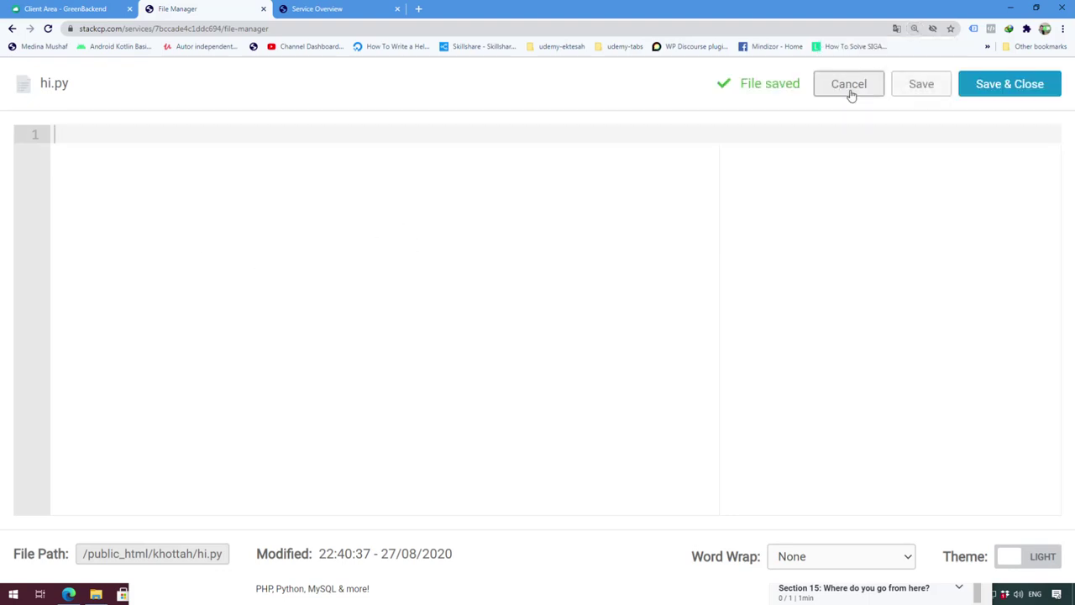
click(849, 91)
Check which Python version the last AddHandler line of .htaccess names in the code editor, and close the file unchanged
right_click(130, 337)
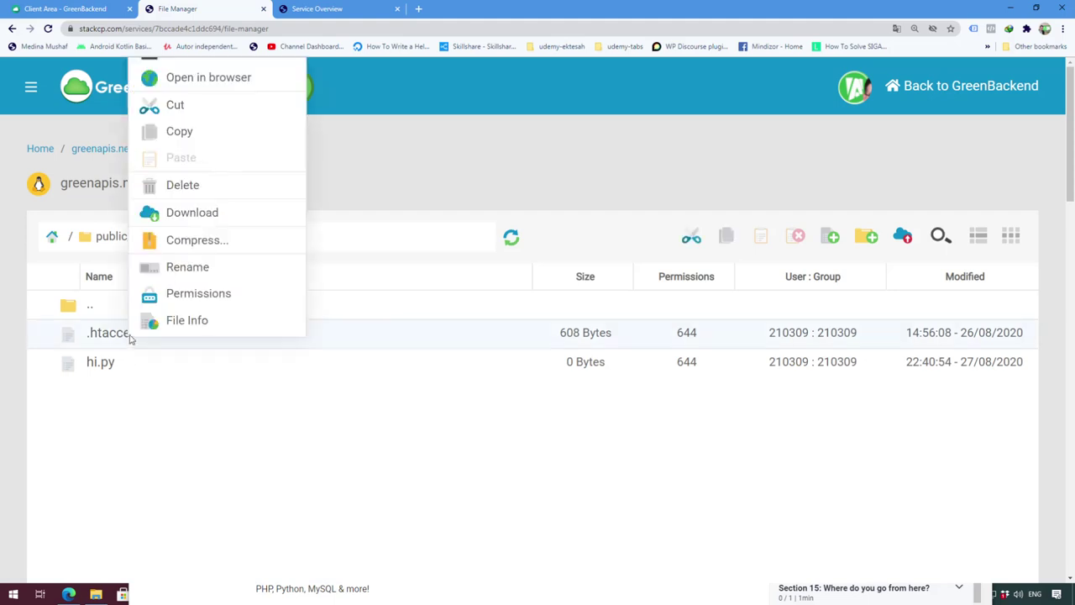
key(ctrl+minus)
key(ctrl+minus)
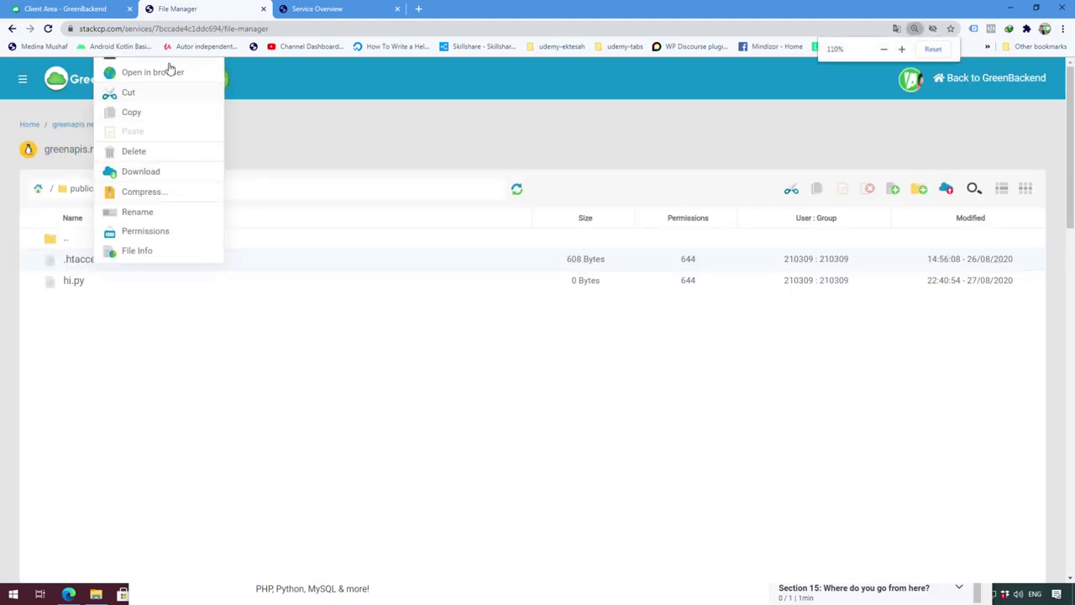
key(ctrl+minus)
key(ctrl+minus)
right_click(69, 222)
click(96, 231)
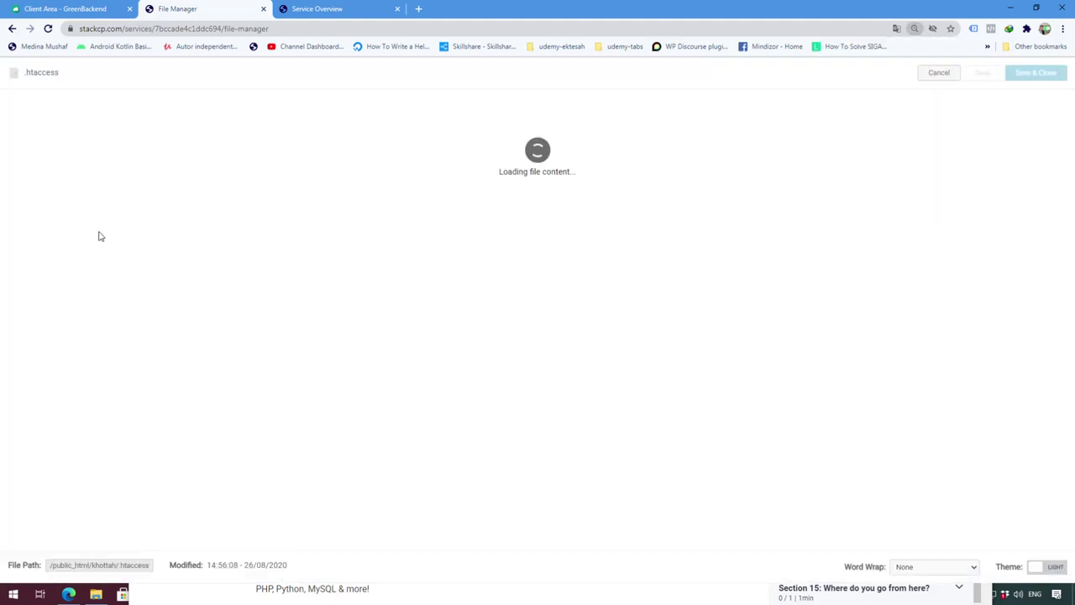
key(ctrl+plus)
key(ctrl+plus)
key(ctrl+plus)
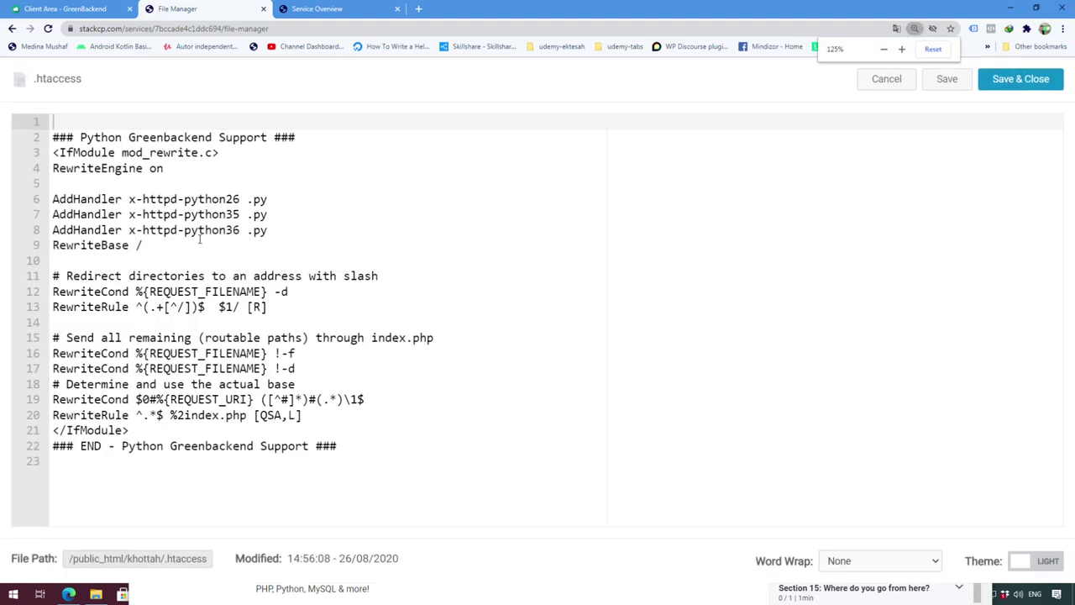
drag(184, 229, 245, 230)
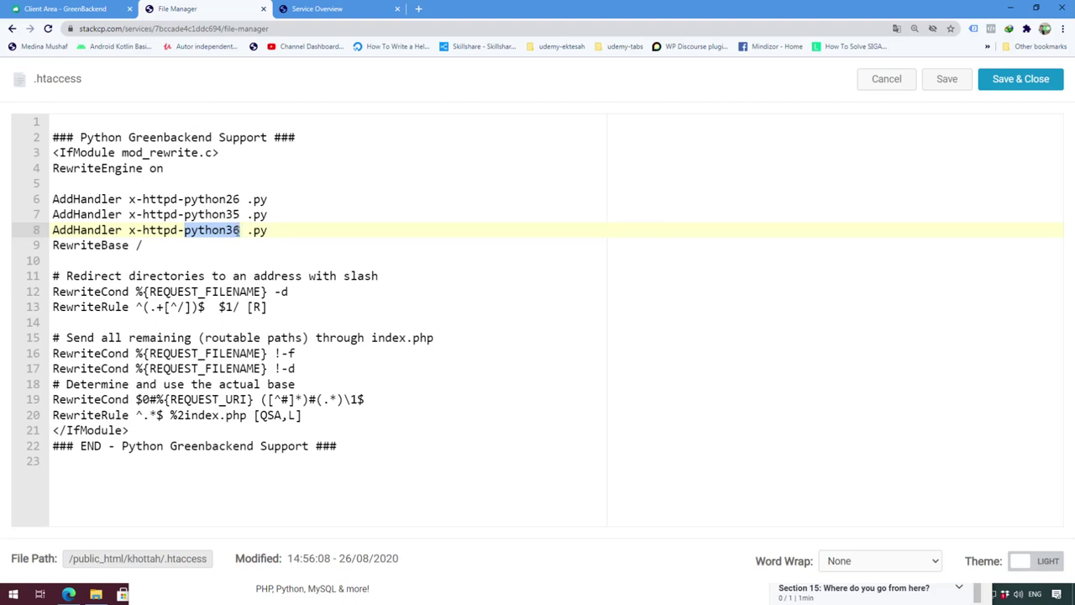
click(203, 259)
drag(184, 230, 241, 230)
click(883, 86)
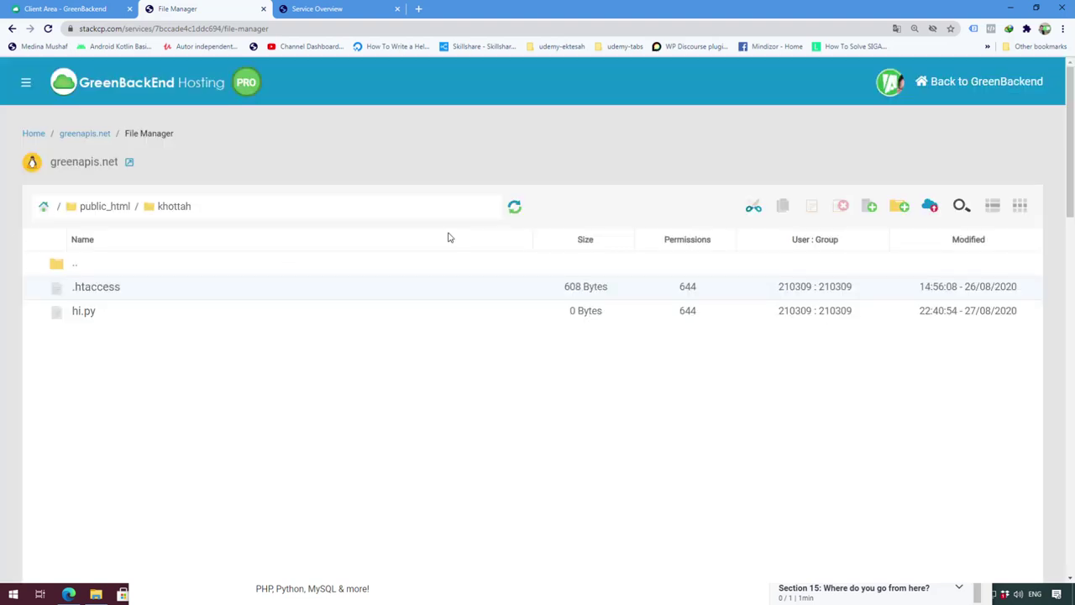
Open hi.py in the code editor and enter the shebang line #!/usr/bin/python3.6
right_click(85, 322)
click(147, 62)
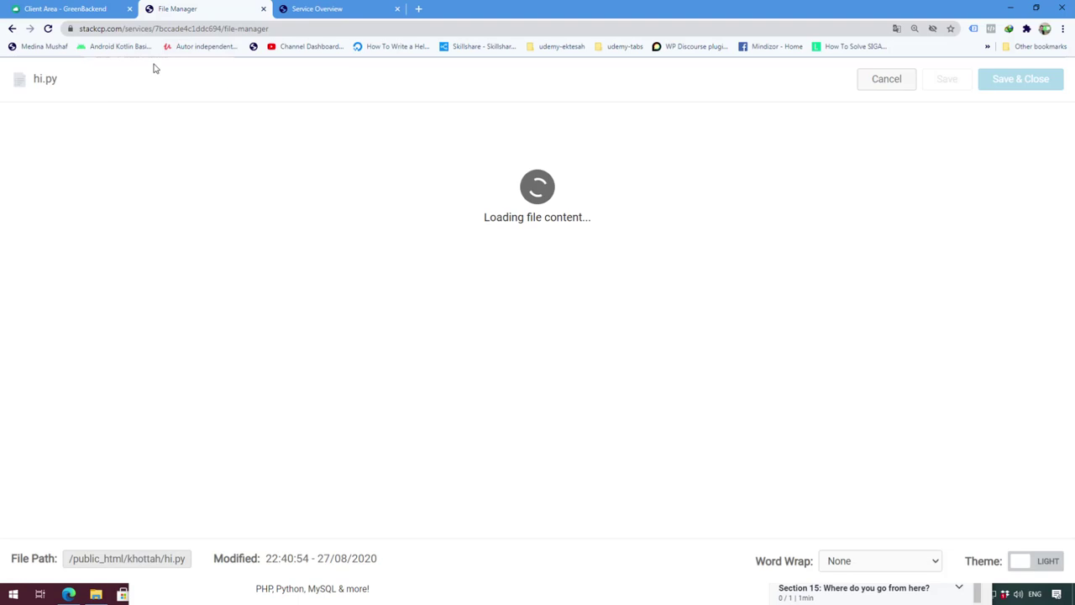
key(ctrl+plus)
key(ctrl+plus)
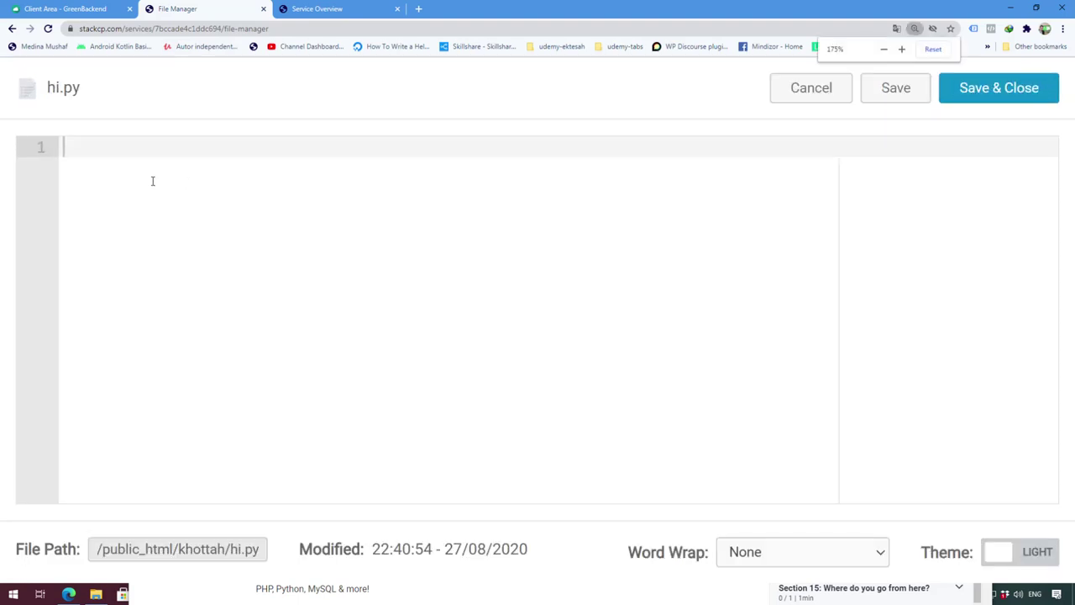
click(180, 177)
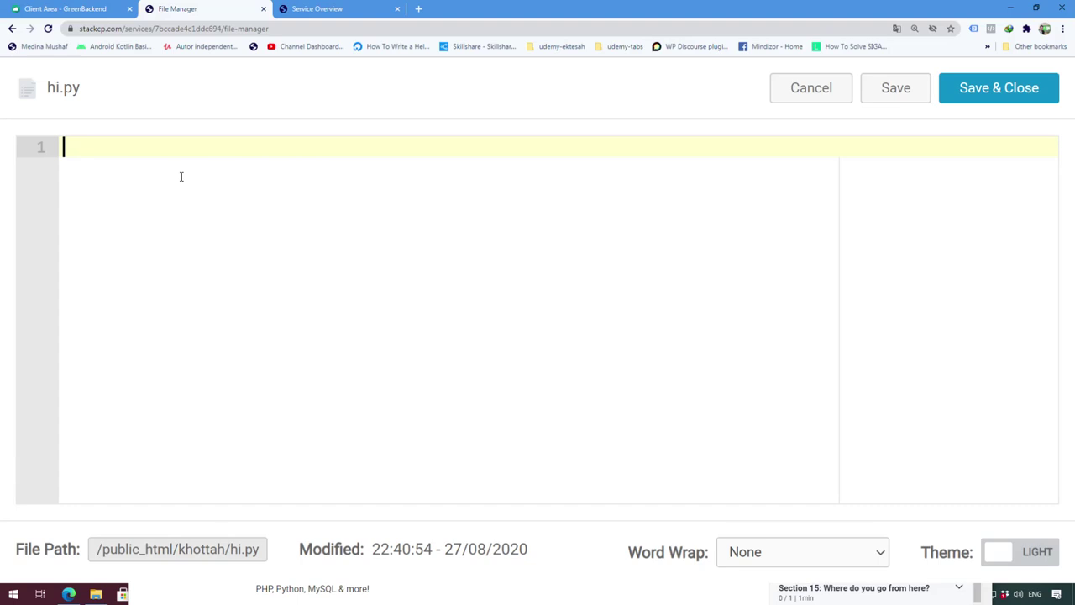
text(#!/usr/bin/python)
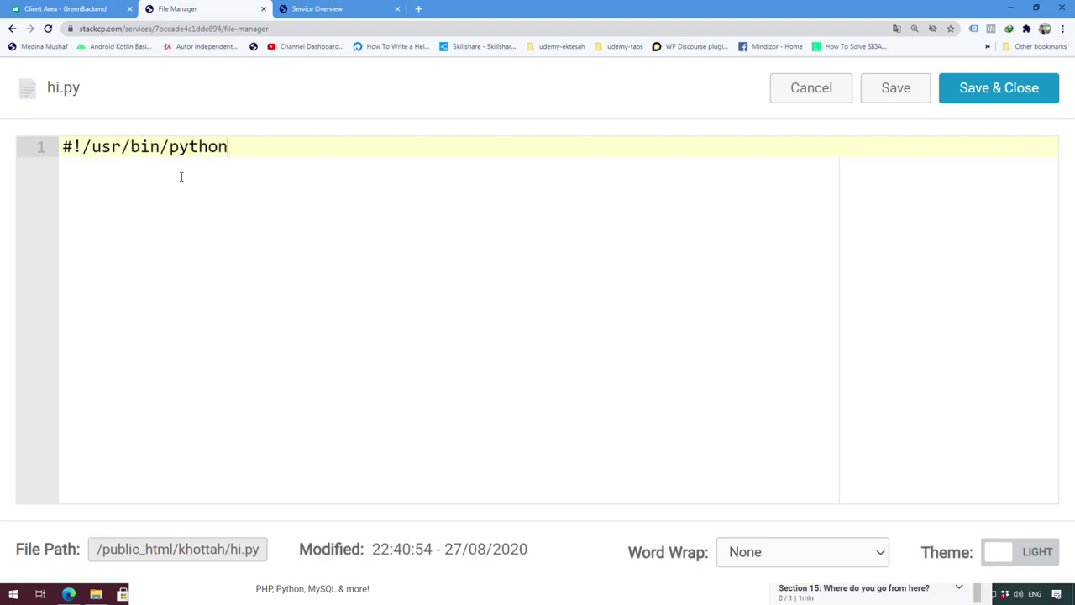
text(3.6)
key(Return)
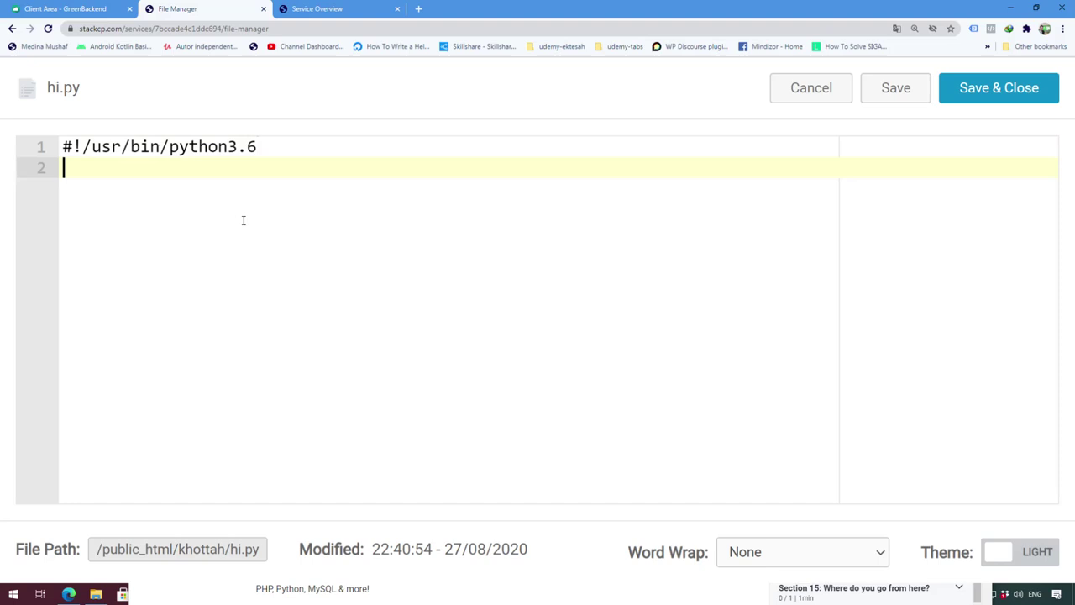
Leave a blank line below the shebang and add two empty print() statements in hi.py
key(Return)
text(print())
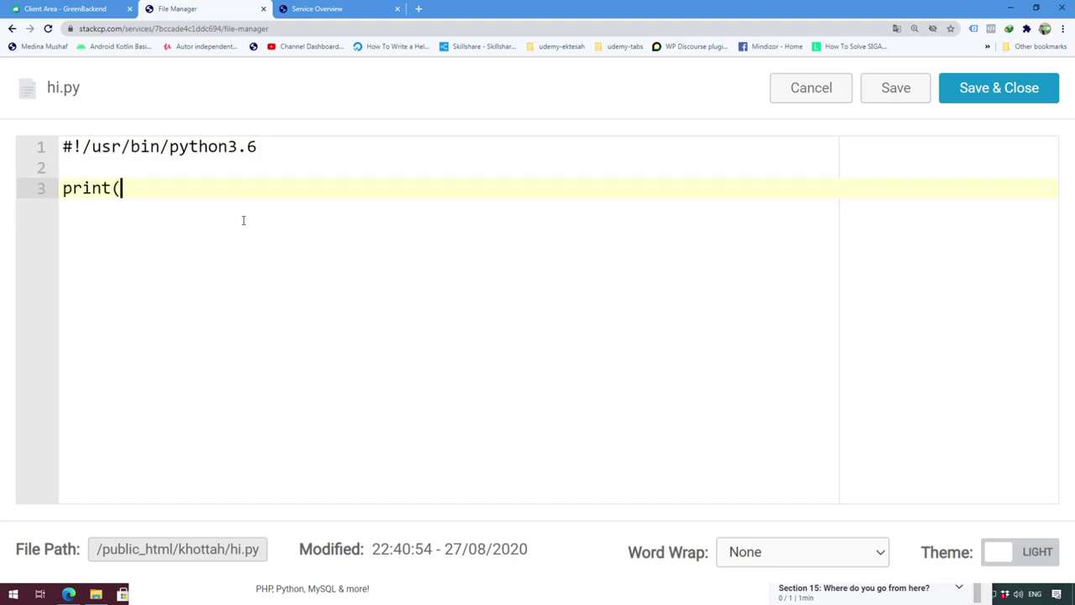
key(Return)
text(print())
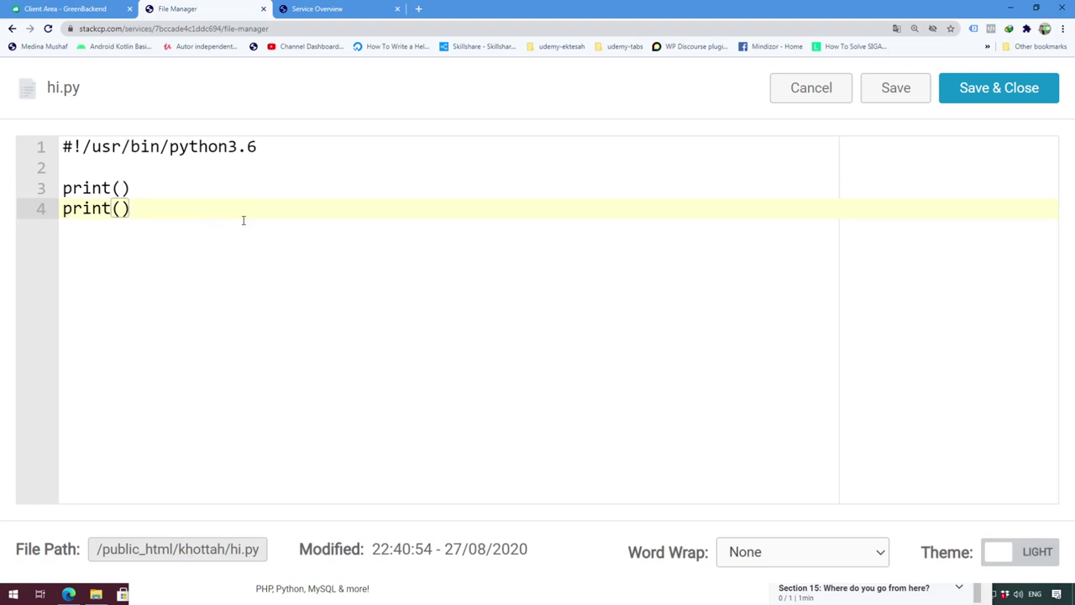
Fill the first print() statement in hi.py with the string 'Content-type: text/html'
key(Up)
key(Left)
text(\\)
key(BackSpace)
key(BackSpace)
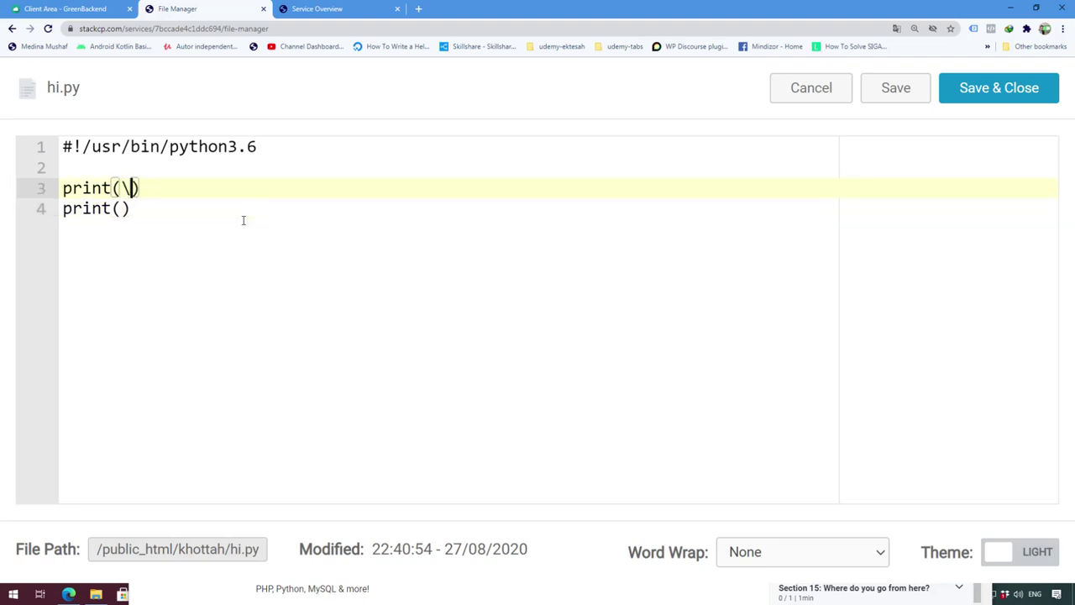
text('Co)
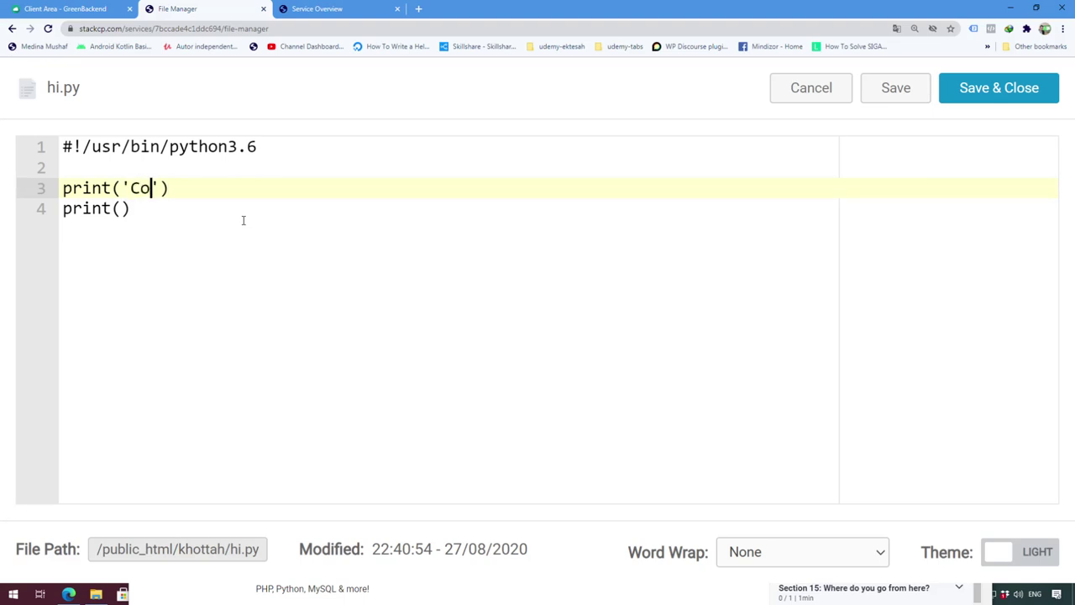
text(ntent:)
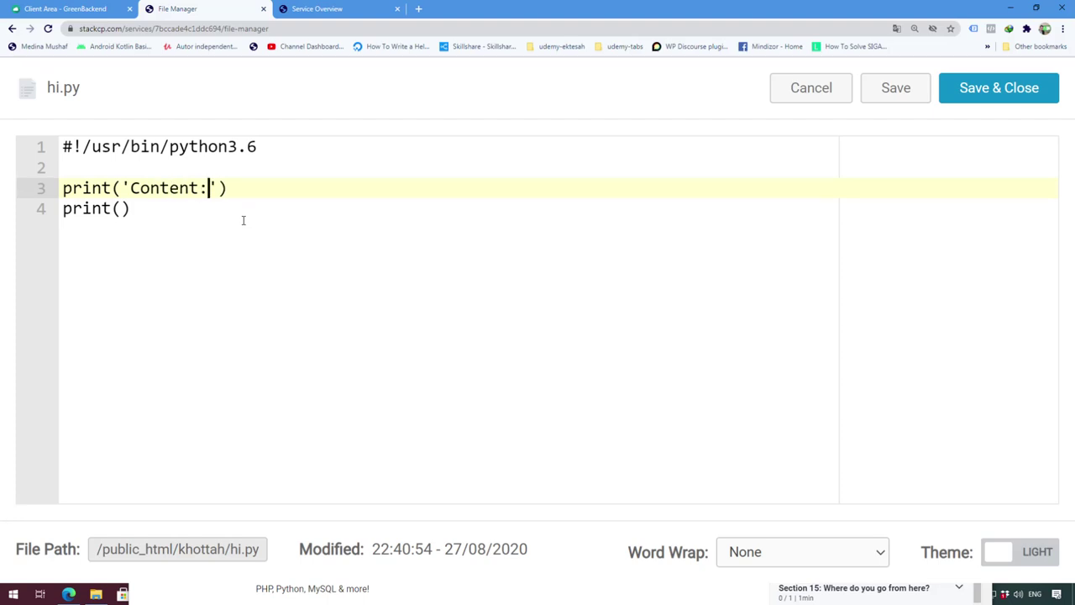
key(BackSpace)
text(-type: texty)
key(BackSpace)
text(/)
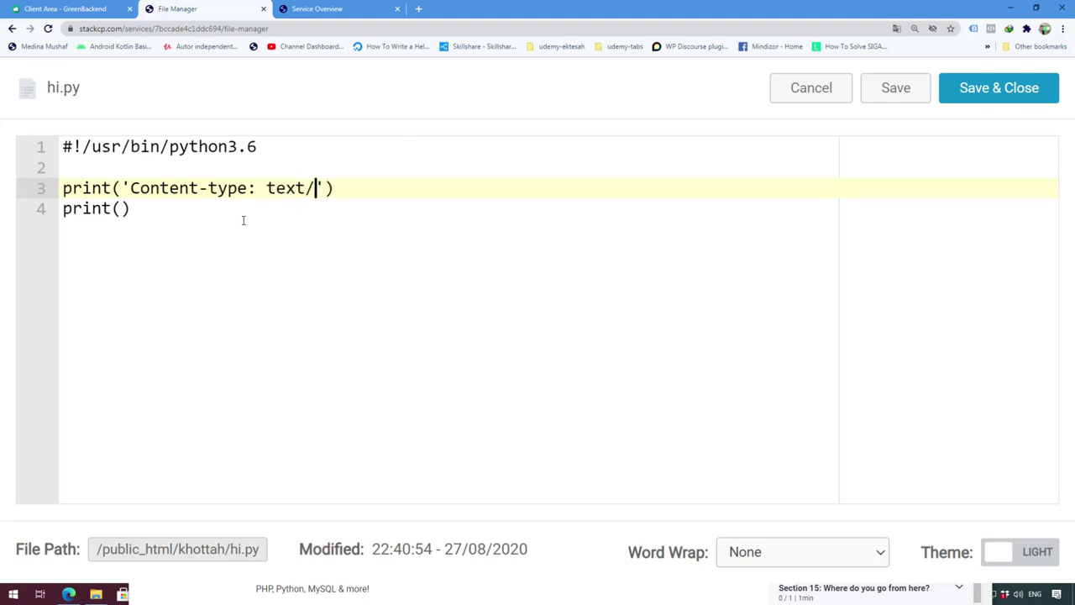
text(html)
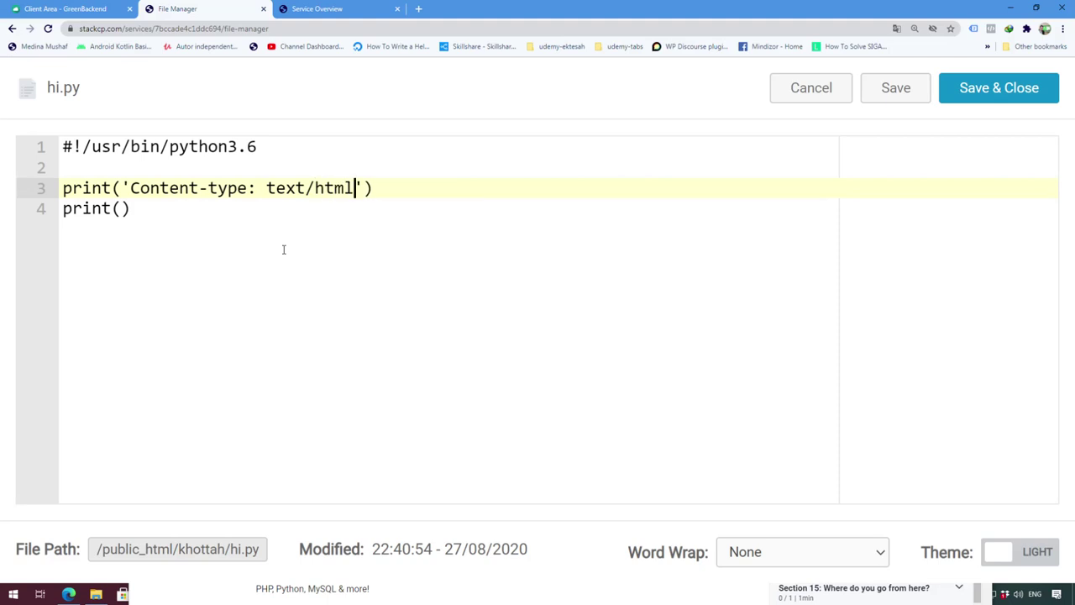
drag(170, 218, 52, 193)
click(47, 200)
click(150, 230)
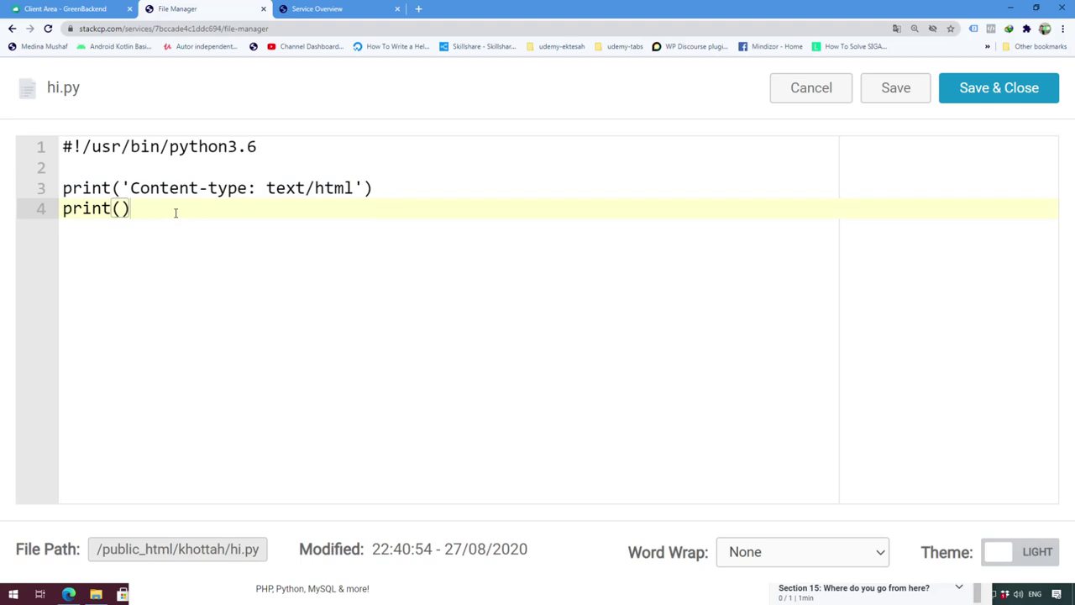
drag(188, 209, 65, 186)
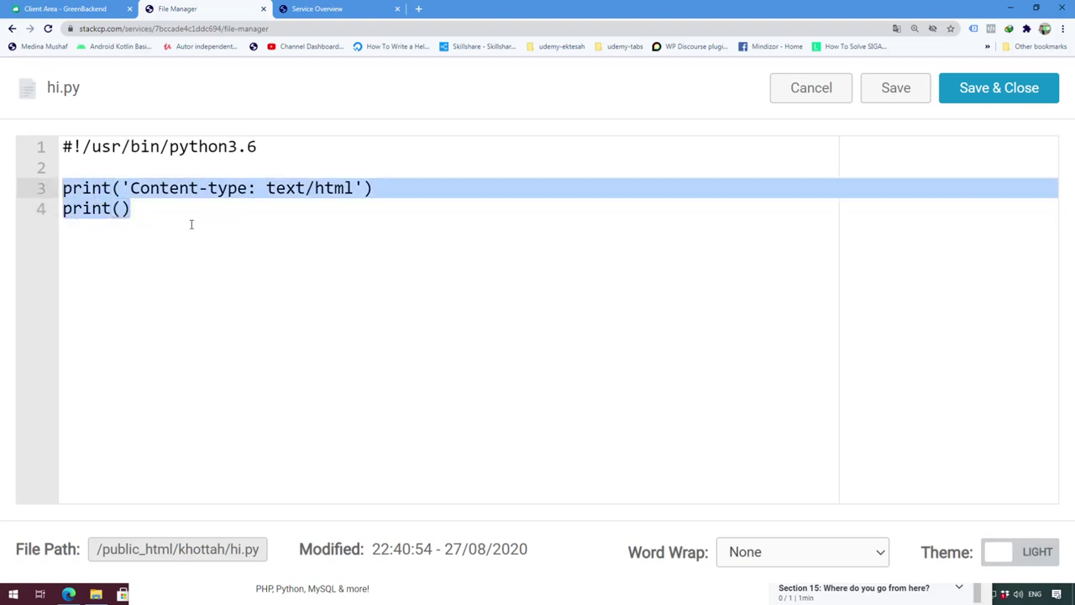
Leave a blank line after the second print() statement and add a third, empty print() on line 6
click(133, 209)
key(Return)
key(Return)
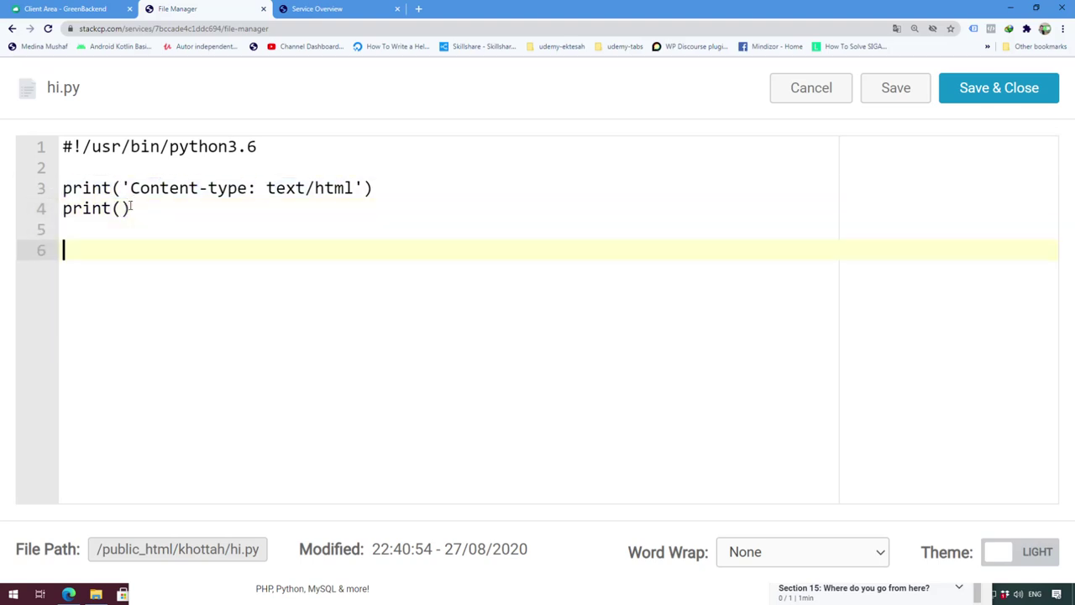
text(print())
key(Left)
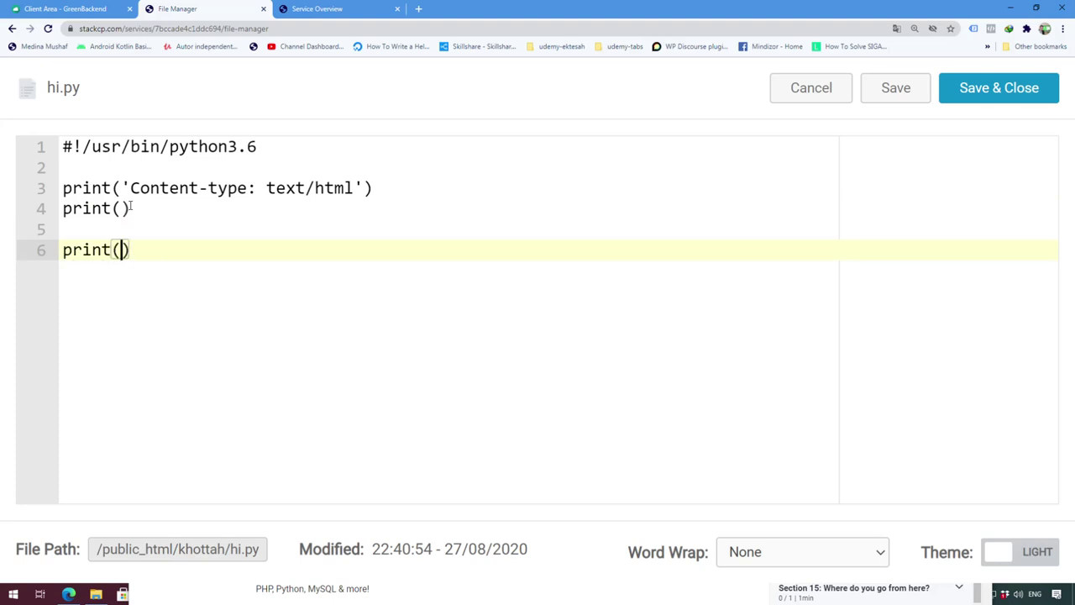
Fill the print() on line 6 with a quoted <h1></h1> heading whose text begins "Hello, this"
text('<h)
text(1><)
text(/j)
key(BackSpace)
text(h1>)
key(Left)
key(Left)
key(Left)
key(Left)
key(Left)
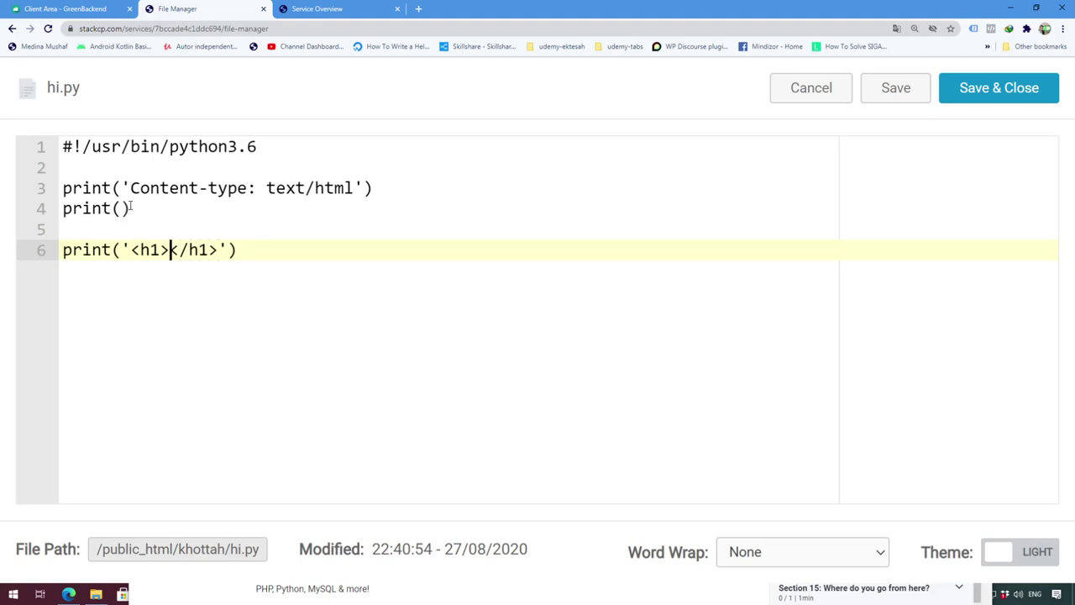
text(Hello, this)
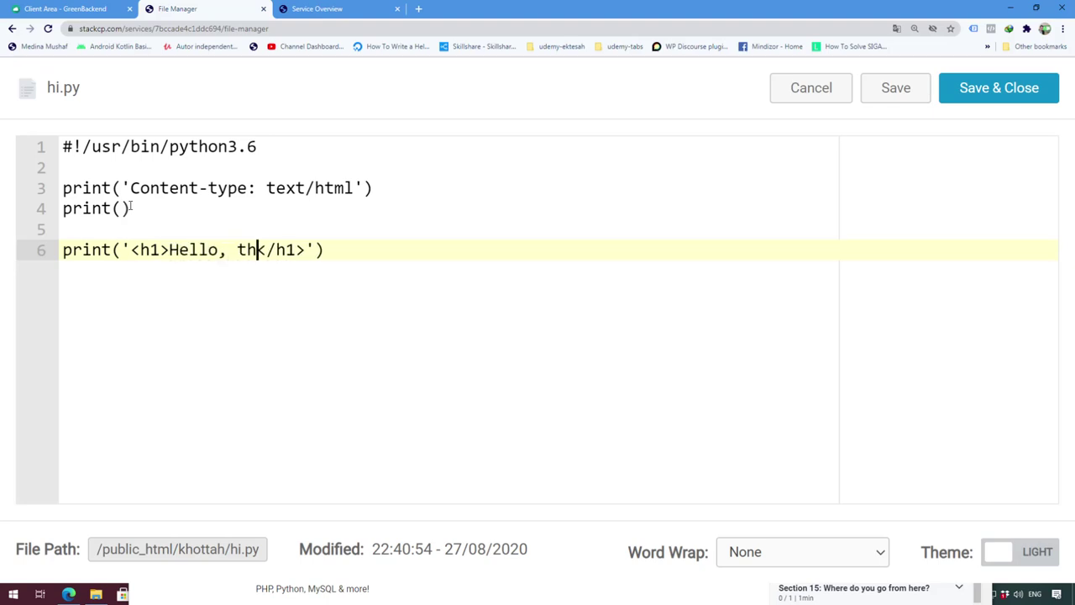